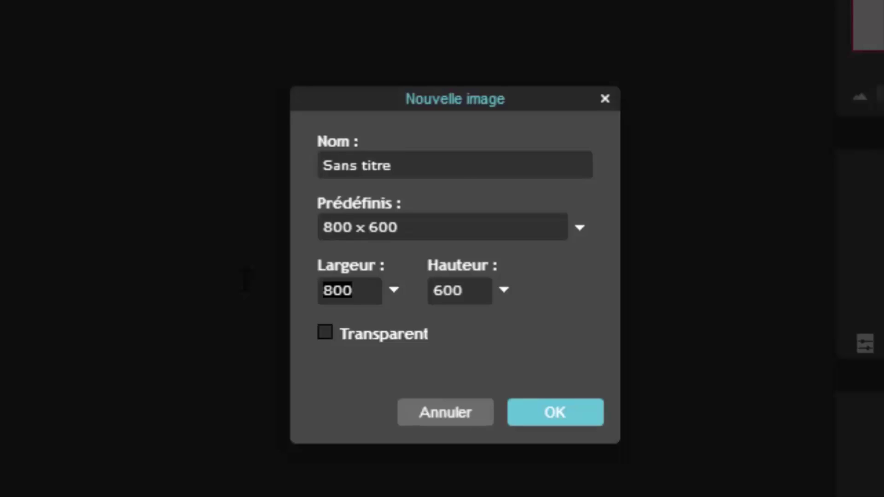
- Create a new image 1280 pixels wide and 720 pixels high
text(12)
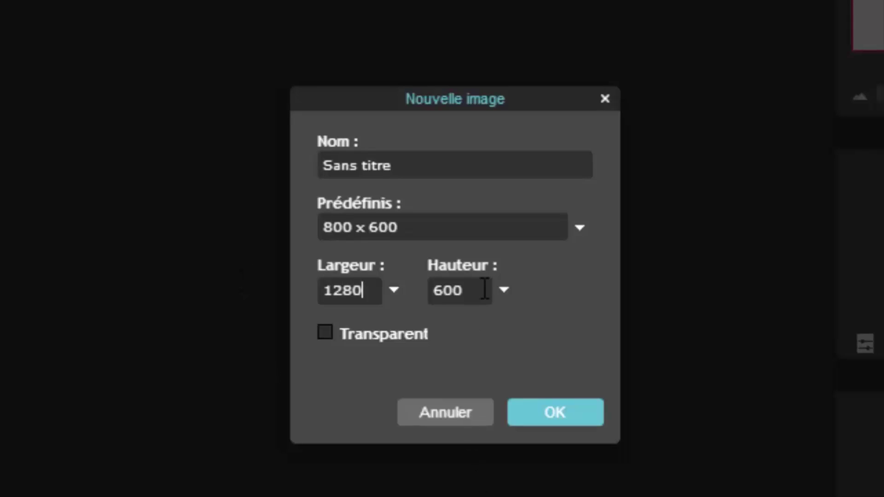
key(Tab)
text(7)
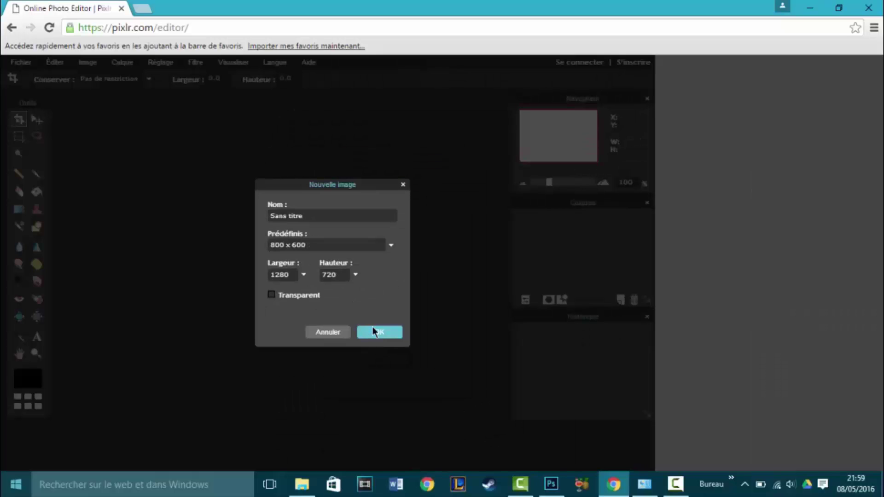
click(547, 421)
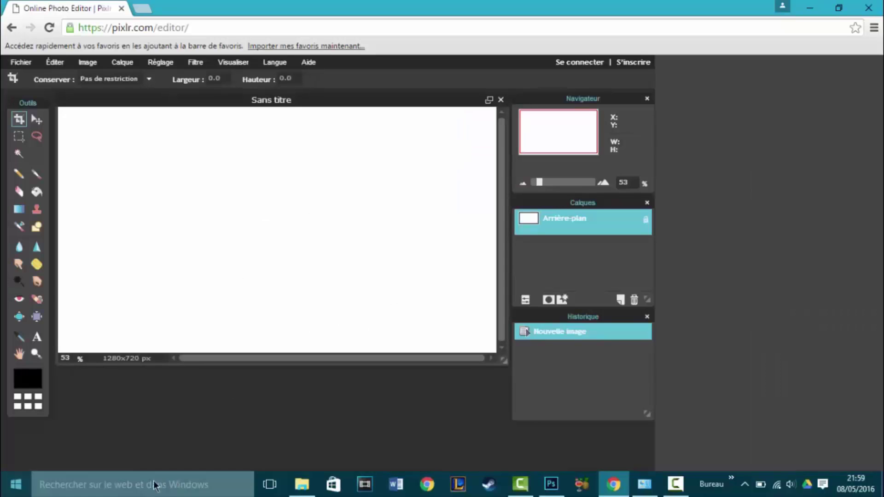
- Fill the whole background with black using the paint bucket
click(36, 195)
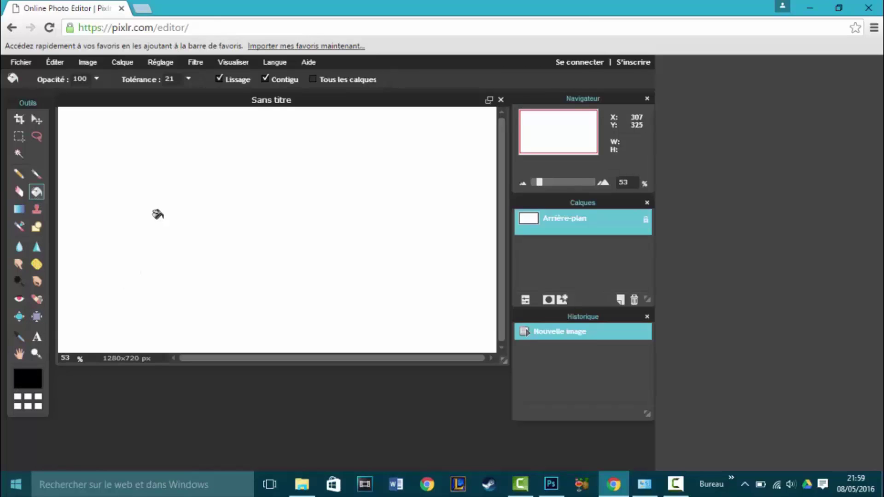
click(156, 214)
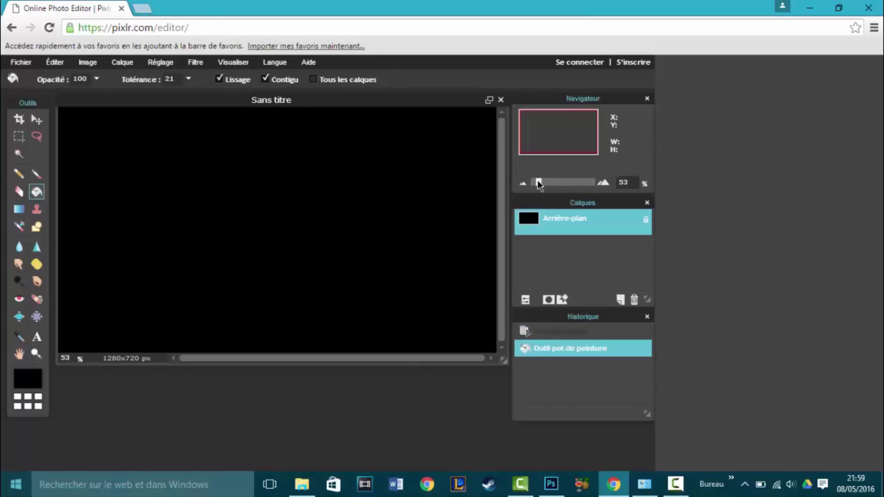
drag(539, 184, 536, 183)
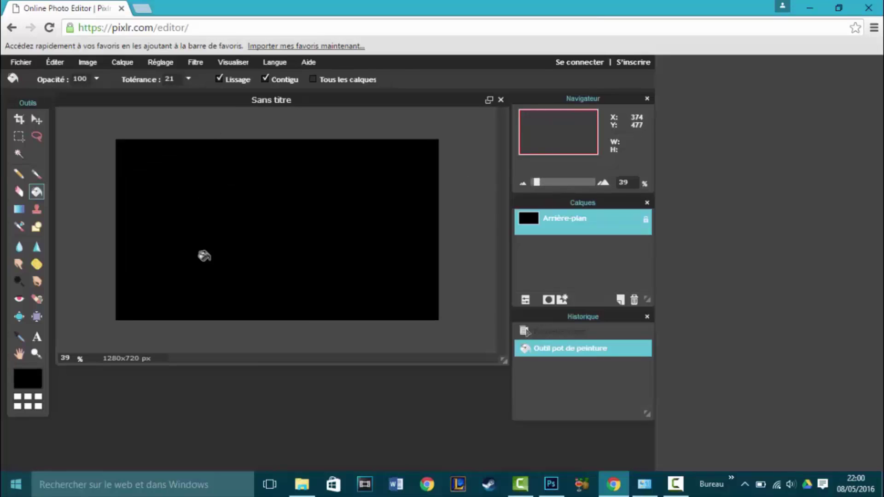
- Add the text "SAAD CREATION" on the canvas and colour it bright green, 61eb34
click(37, 336)
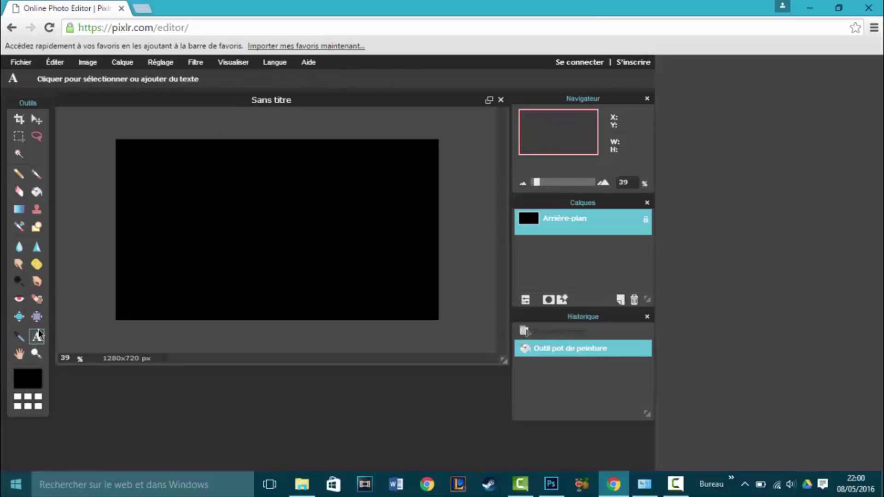
click(214, 240)
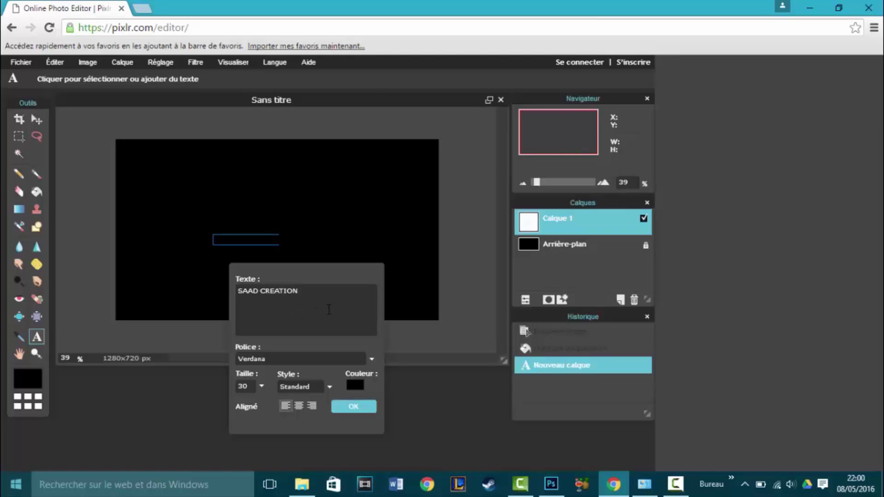
click(355, 386)
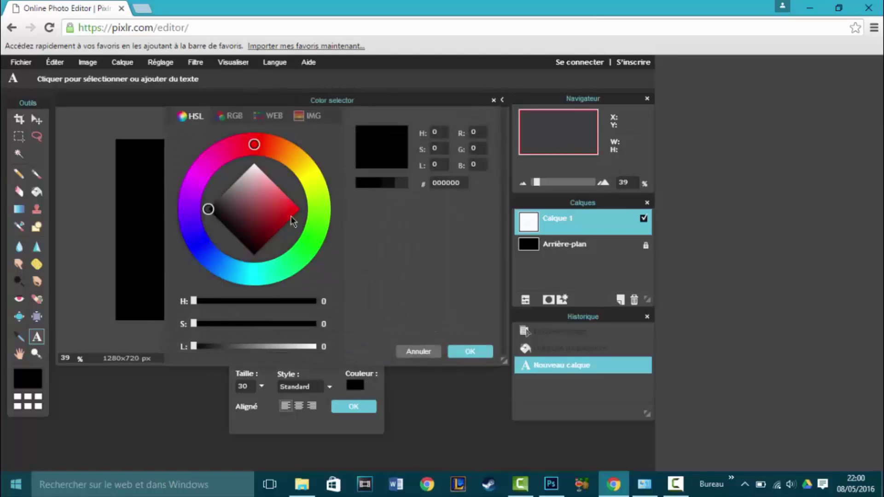
drag(292, 222, 256, 167)
mouse_move(325, 205)
mouse_down()
mouse_move(316, 228)
mouse_move(293, 216)
mouse_move(291, 227)
mouse_up()
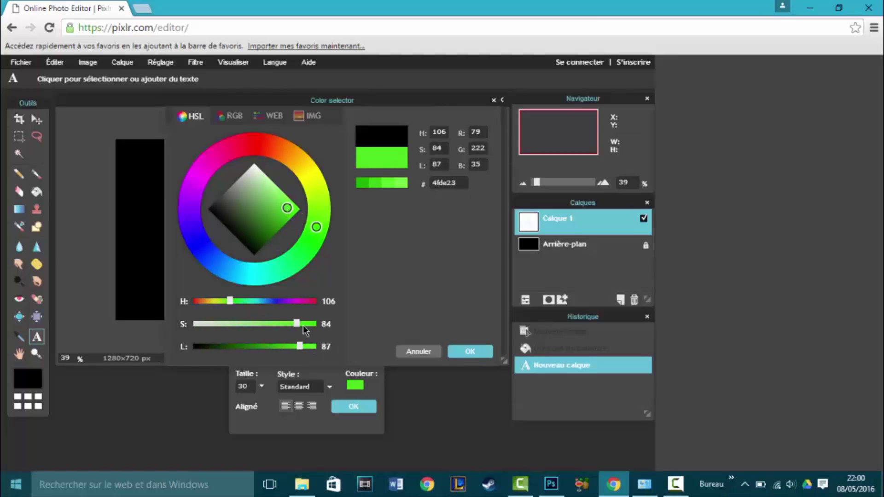
click(390, 189)
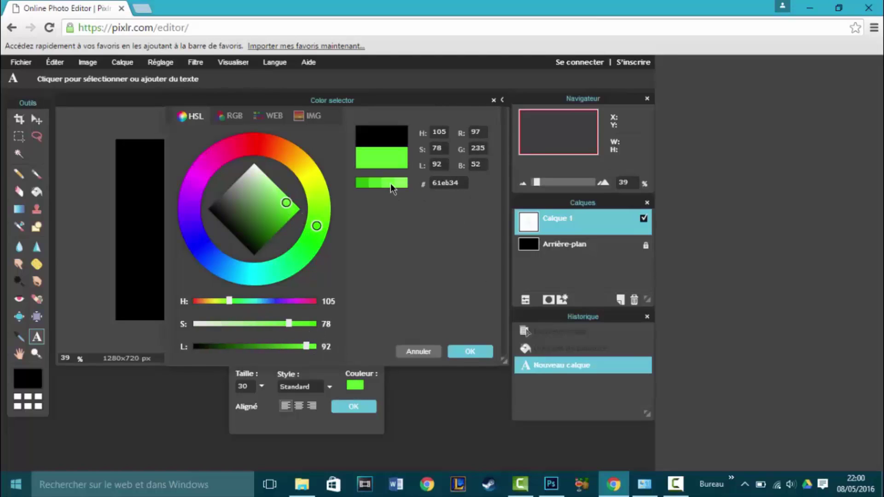
click(470, 352)
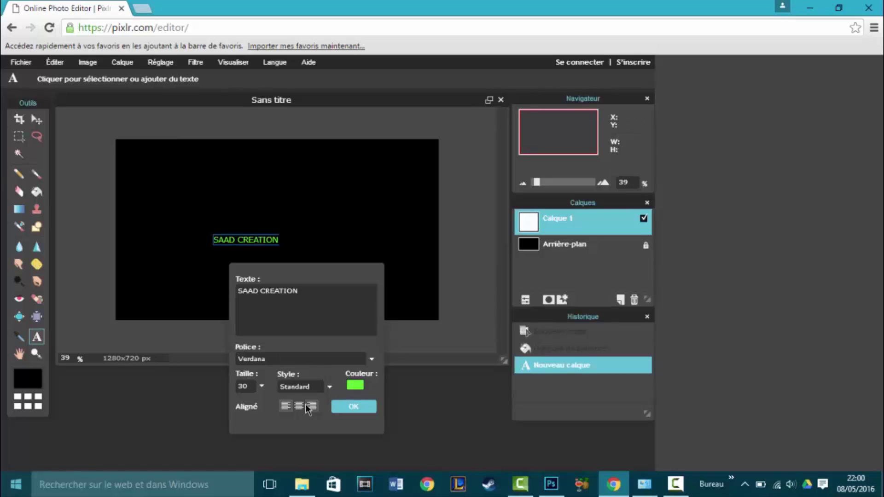
- Set the text size to 130 and move the text to the middle of the canvas
click(262, 388)
drag(251, 405, 282, 407)
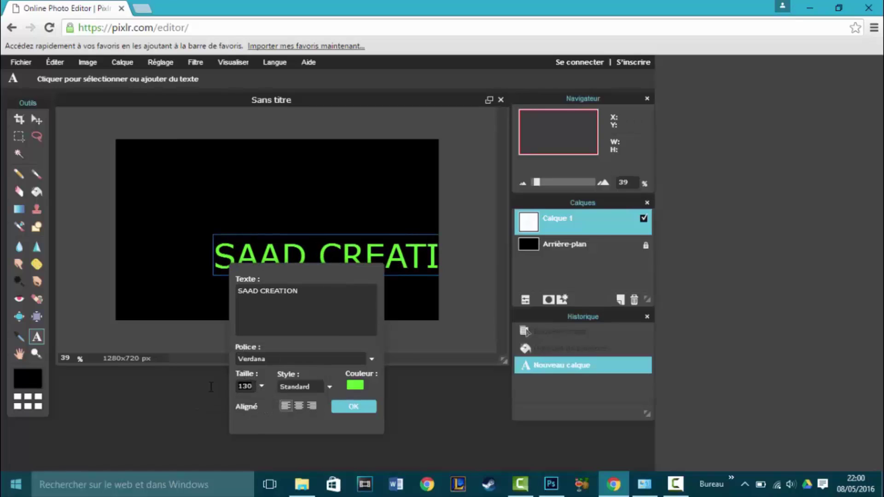
text(700)
click(353, 407)
click(37, 119)
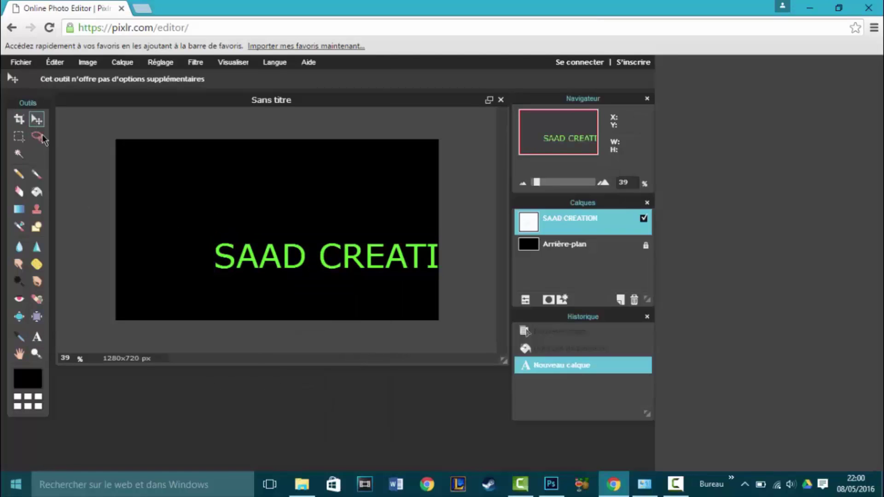
drag(278, 247, 227, 264)
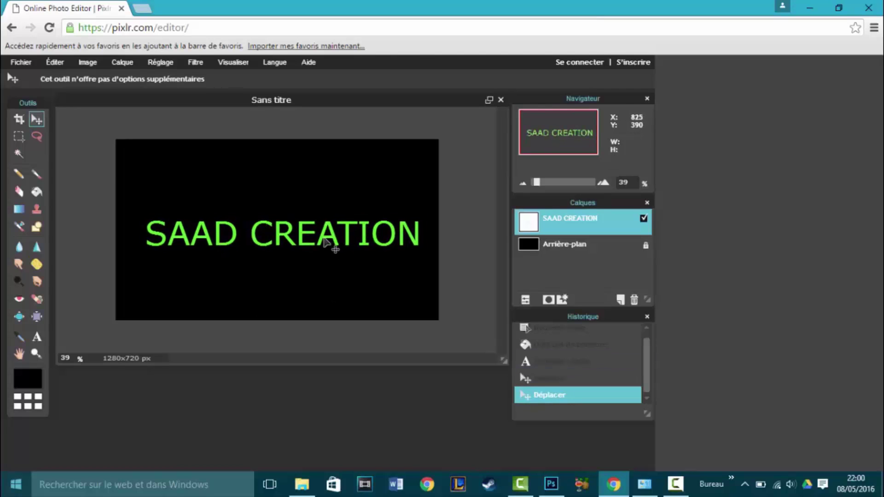
- Save the image to the desktop (Bureau) as "SAAD YT" in JPEG format with quality 100
click(19, 63)
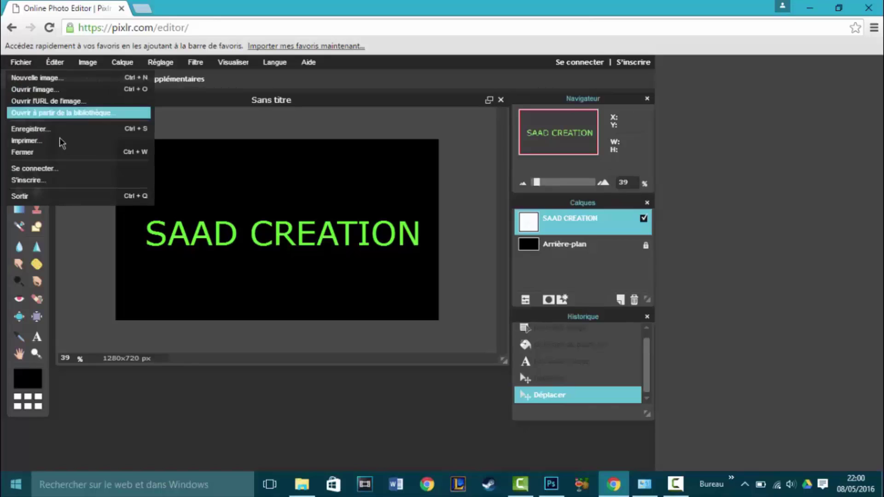
click(24, 129)
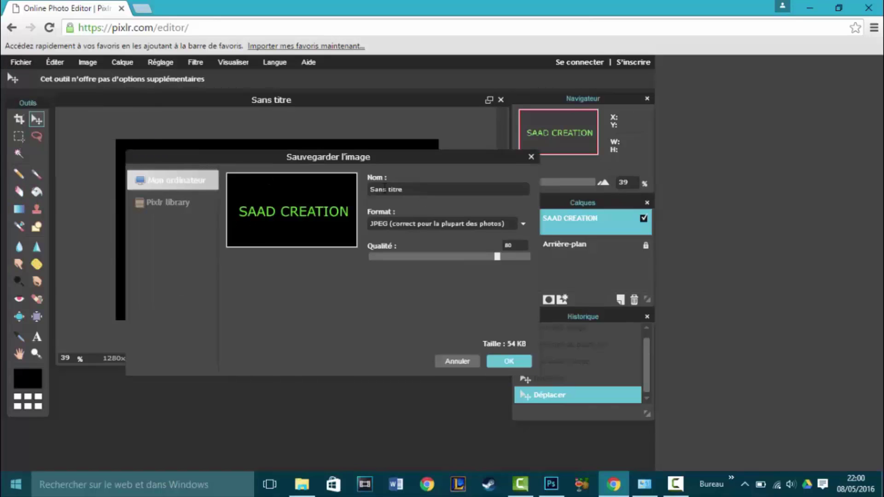
click(384, 188)
click(438, 225)
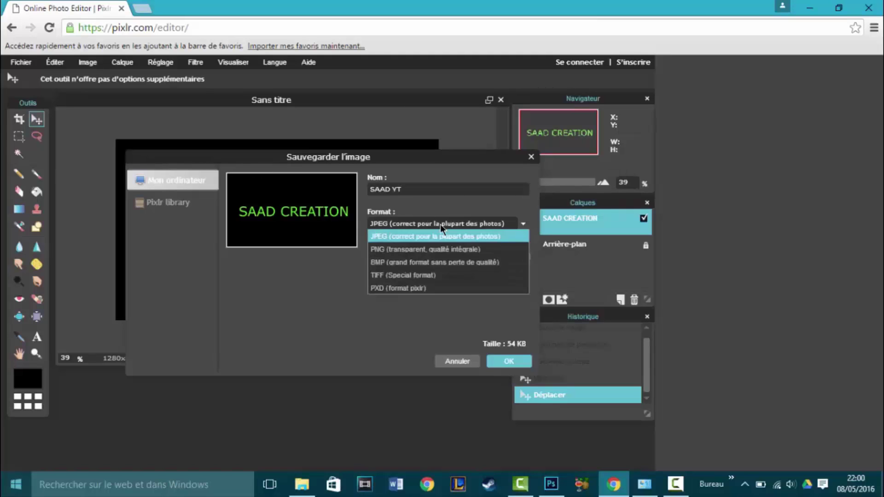
click(520, 378)
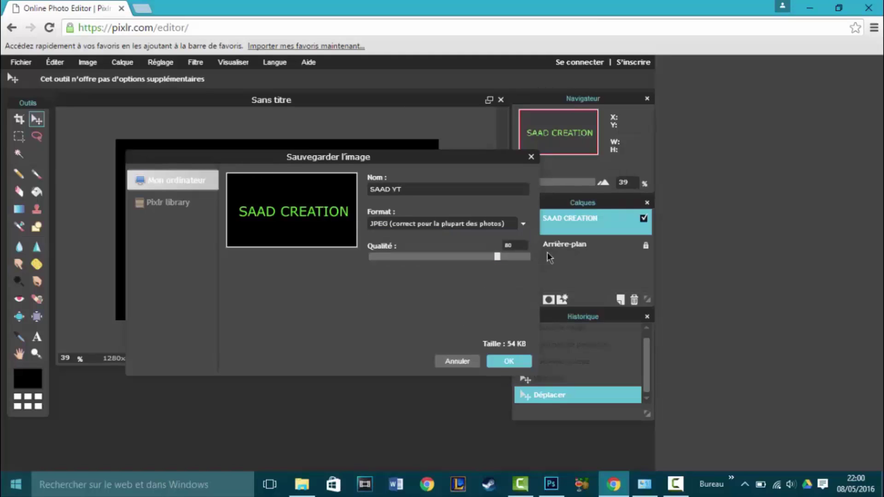
drag(497, 260, 531, 258)
click(505, 362)
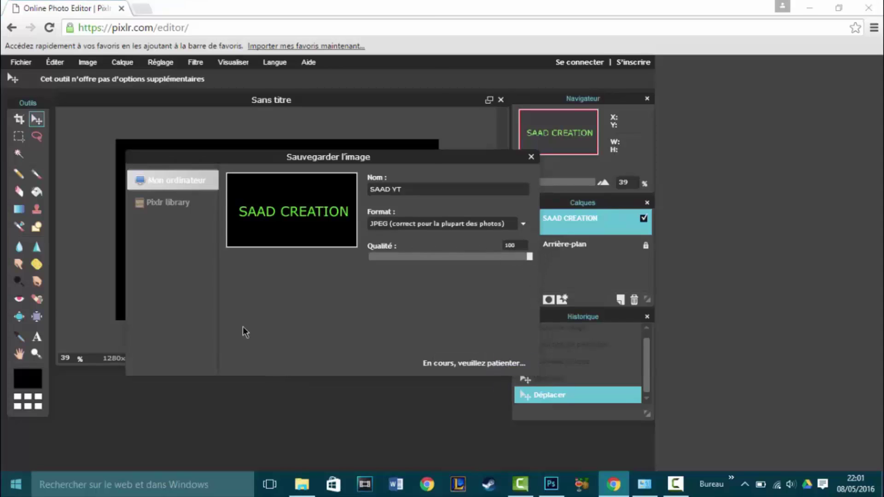
click(330, 290)
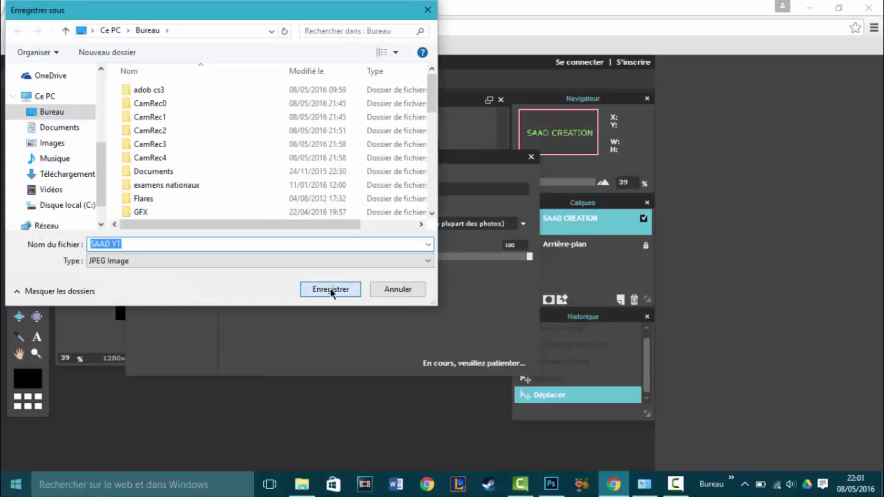
- Switch to Photoshop and create a new document 1280 pixels wide and 720 pixels high
click(551, 484)
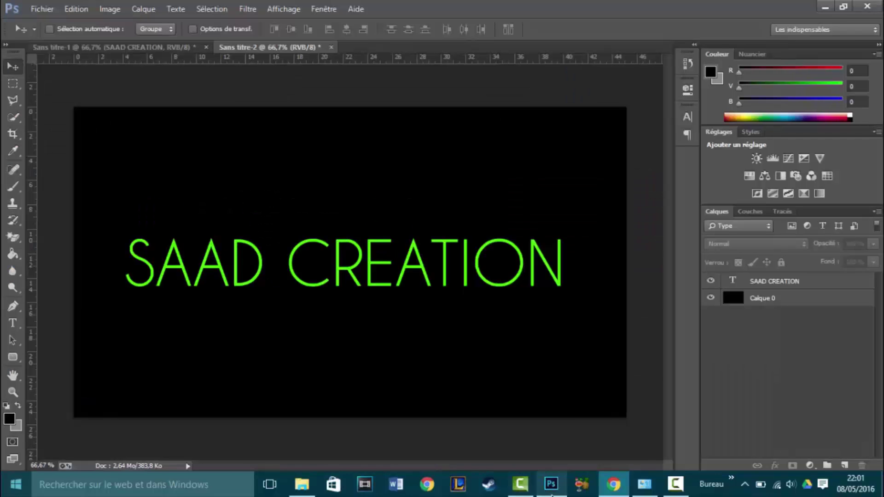
click(788, 303)
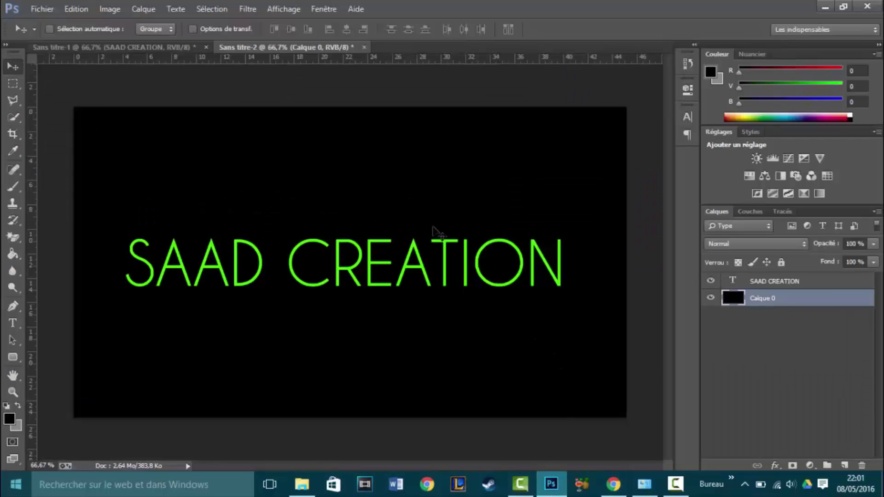
click(58, 11)
click(44, 19)
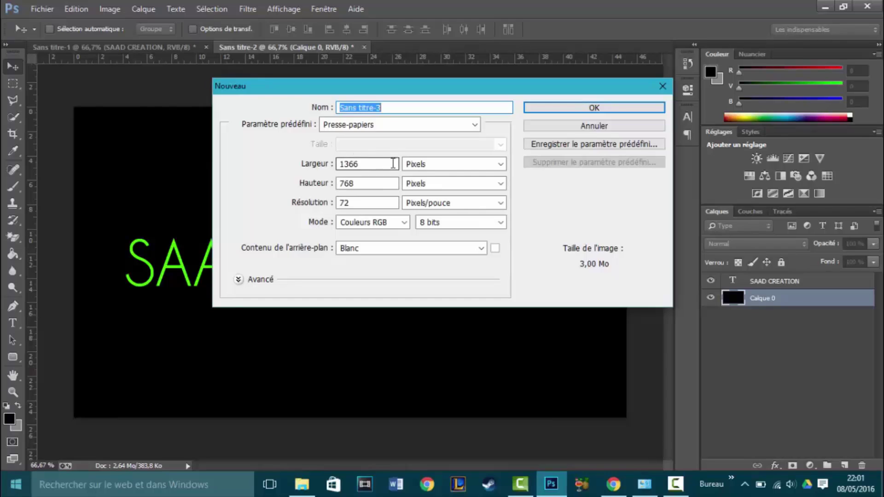
double_click(392, 163)
double_click(347, 182)
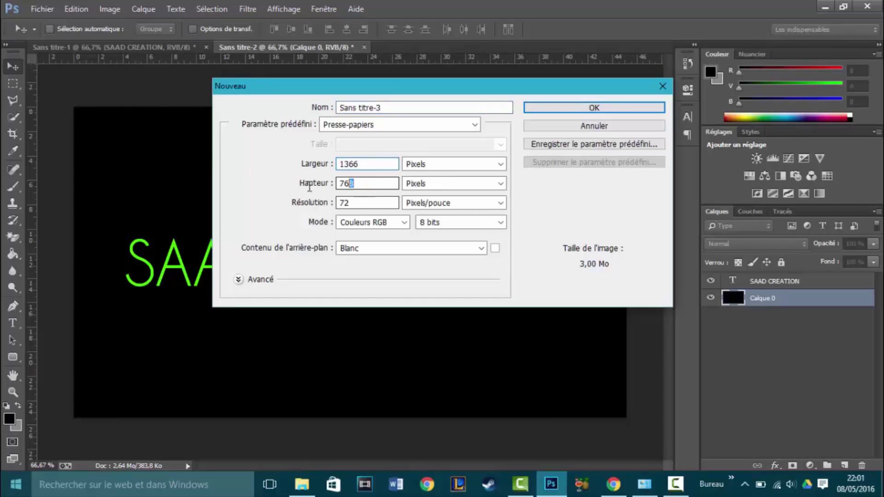
double_click(364, 164)
text(1280)
key(Tab)
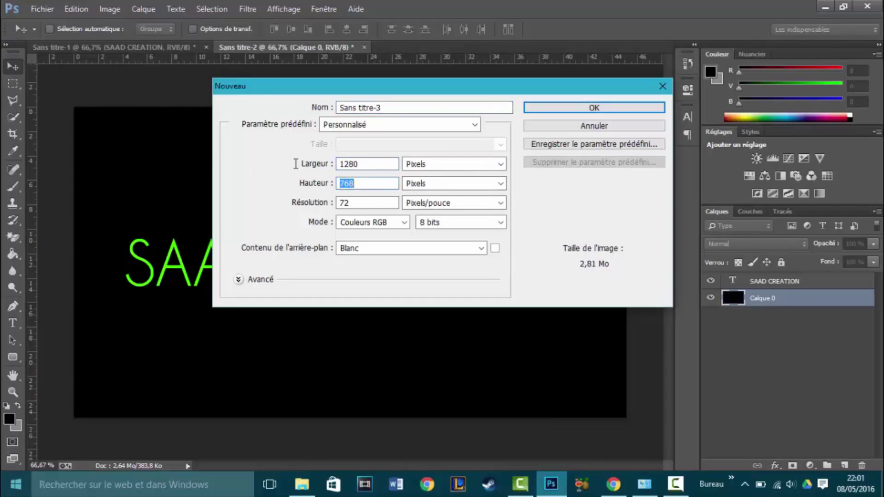
text(720)
click(573, 107)
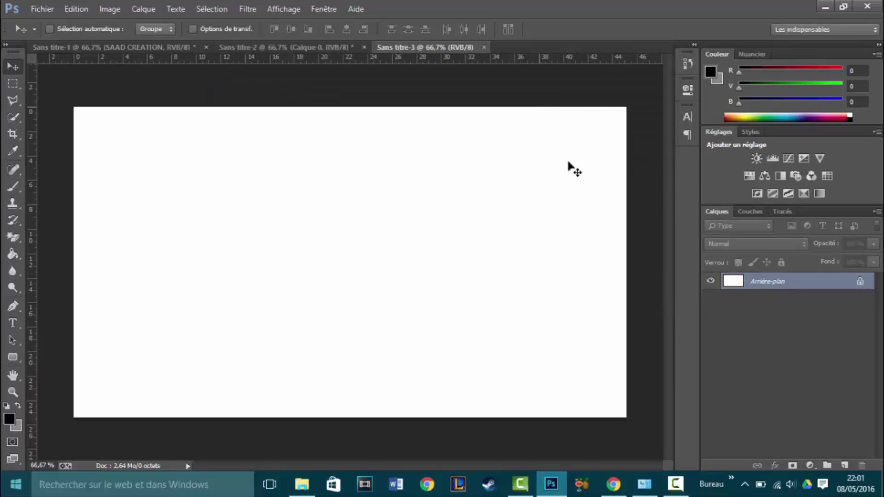
- Convert the background into a regular layer and fill it with black (000000)
double_click(830, 282)
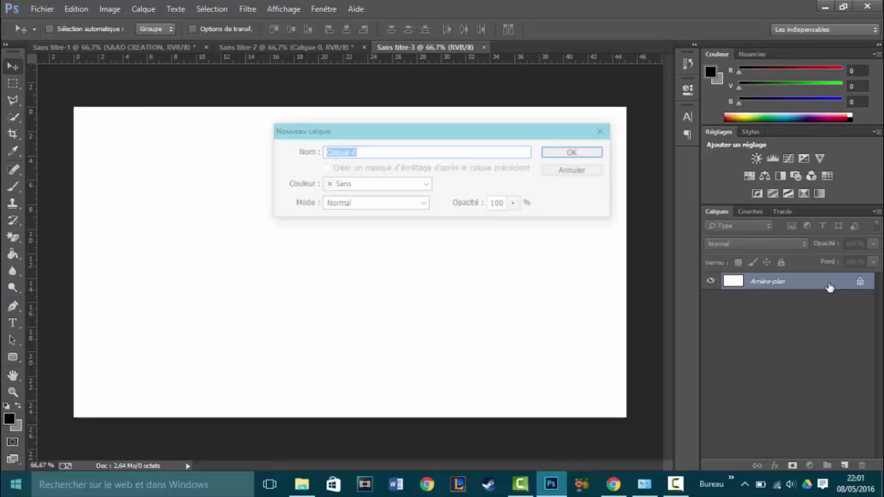
click(576, 153)
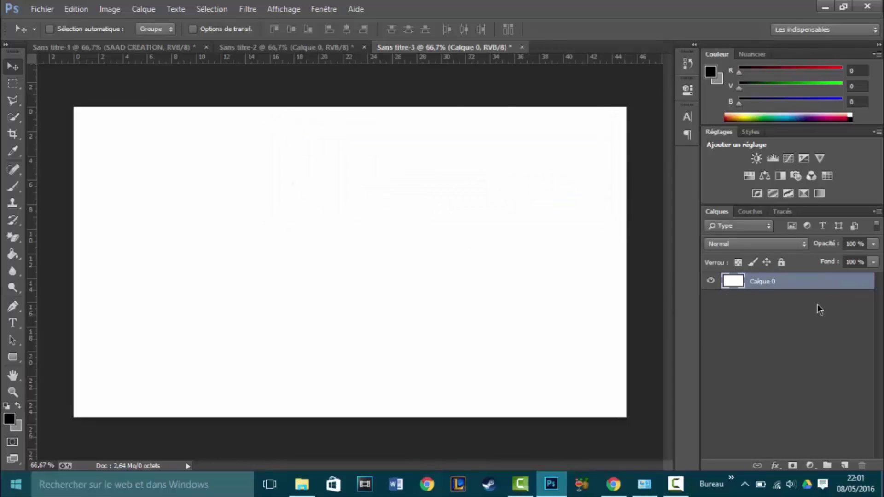
click(9, 419)
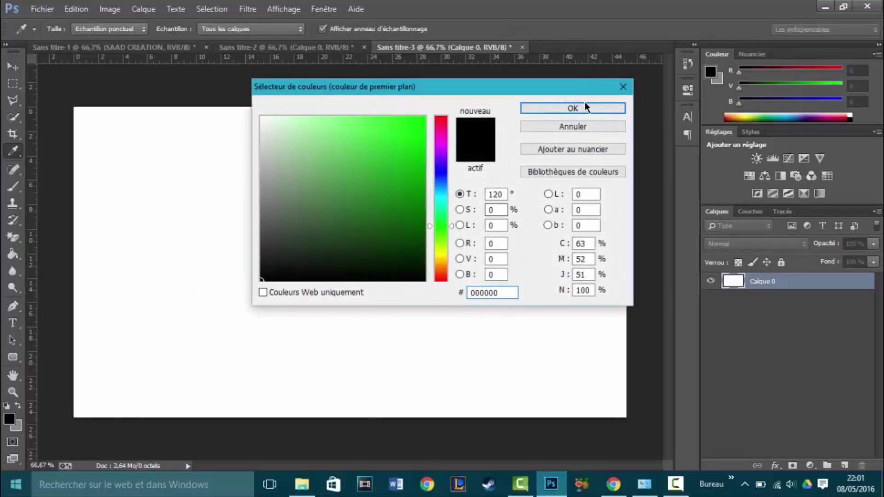
click(584, 105)
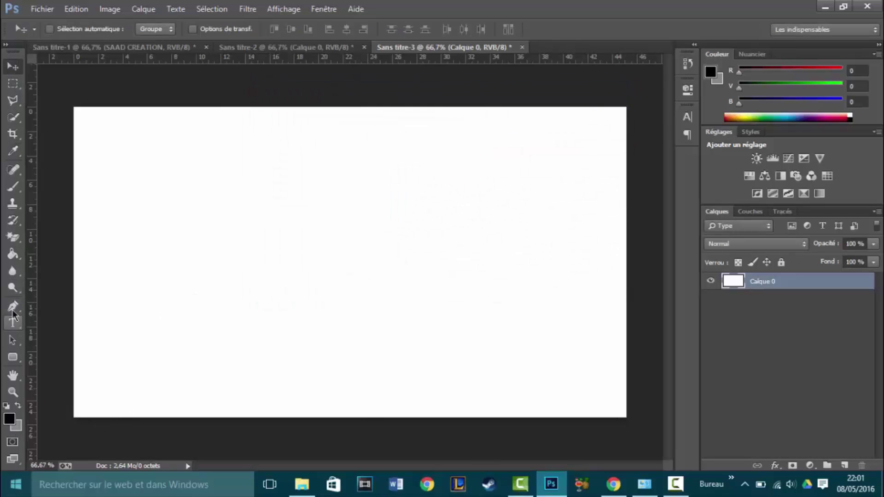
click(12, 253)
click(366, 281)
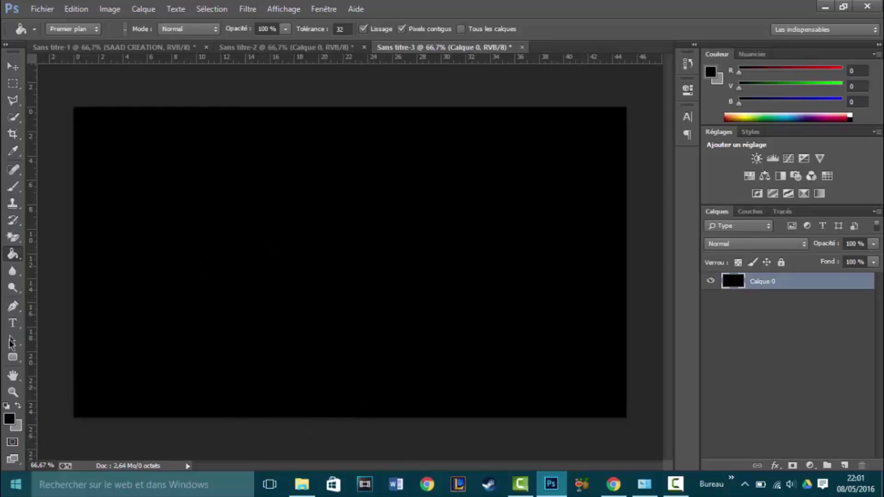
- Add the text "SAAD CREATION" in bright green on the black canvas
click(12, 323)
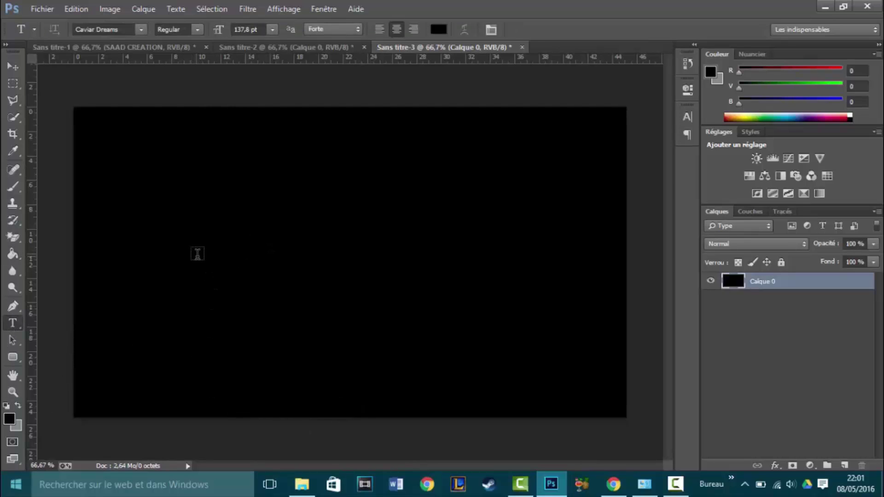
click(214, 265)
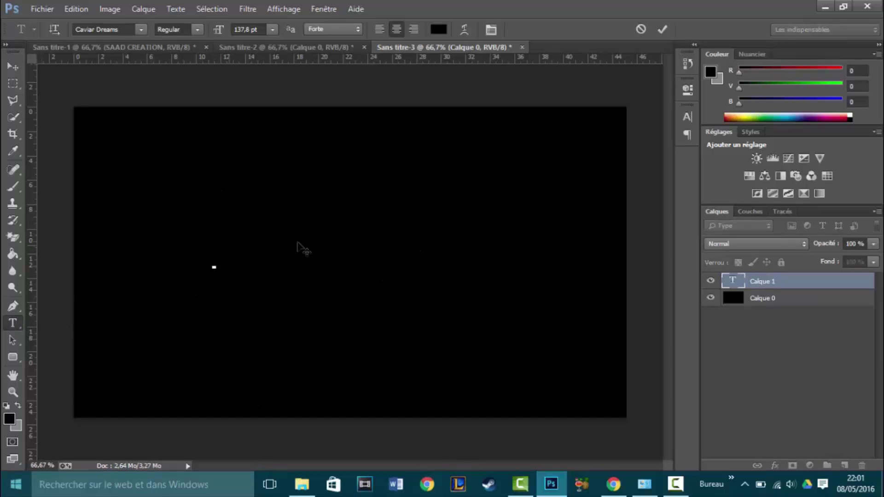
click(438, 29)
click(446, 232)
drag(416, 124, 427, 116)
click(572, 108)
text(SA)
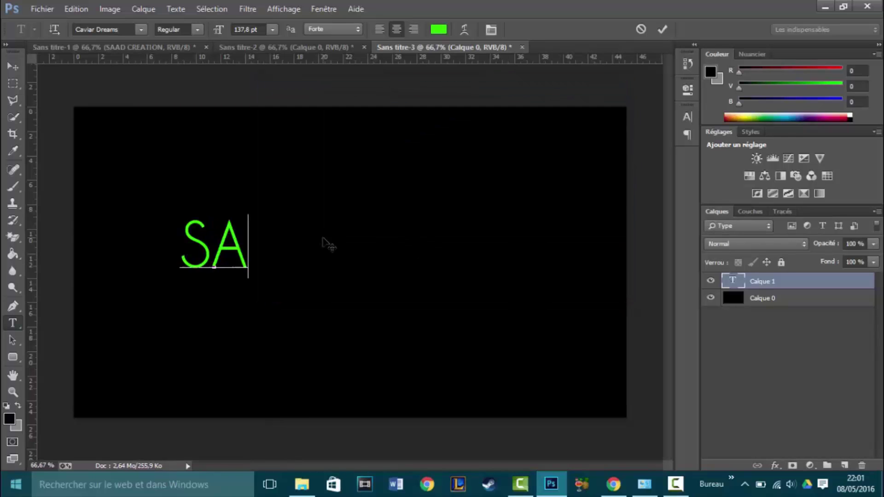
text(AD CREATION)
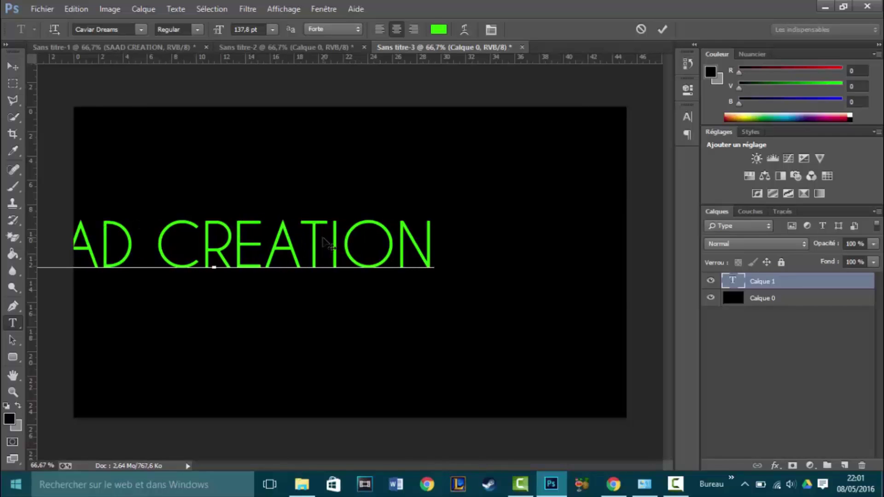
- Change the font of the whole SAAD CREATION text to Pricedown
key(ctrl+a)
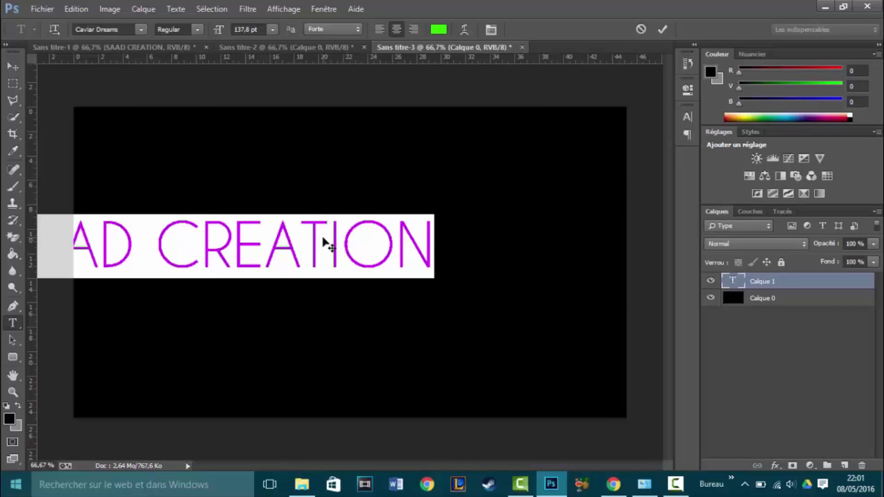
click(141, 29)
scroll(181, 252, up, 3)
scroll(181, 252, up, 3)
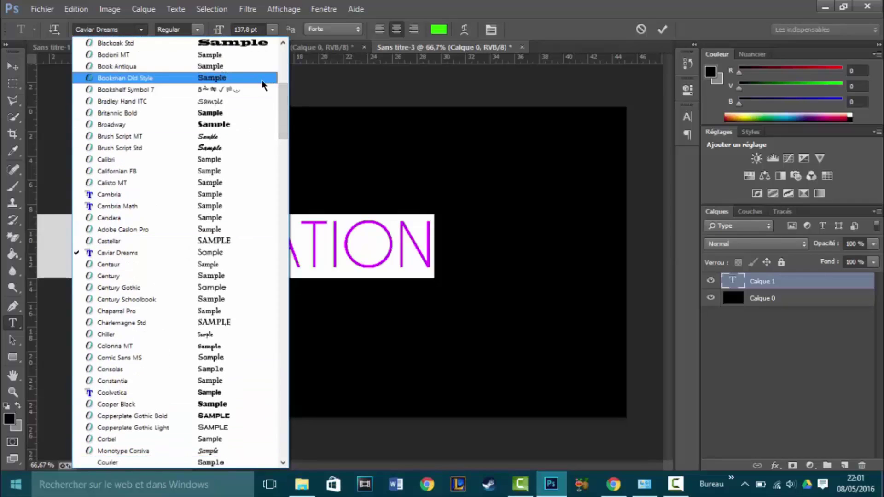
click(108, 29)
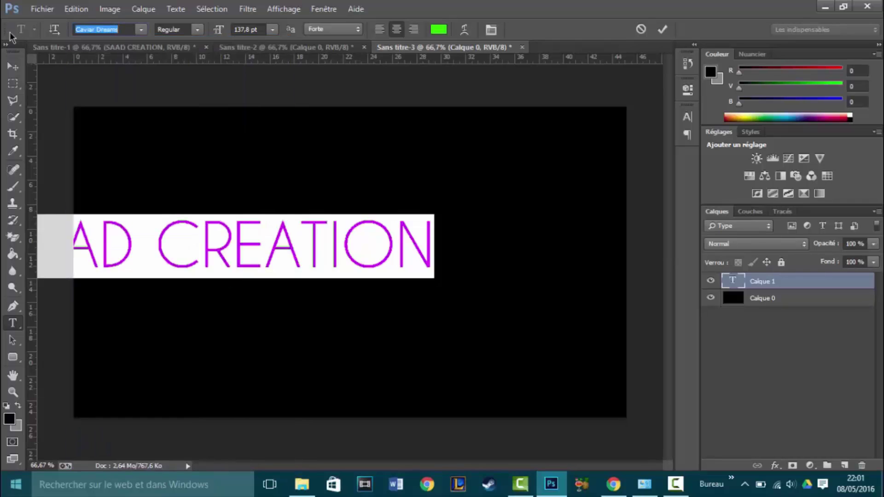
text(pt MT)
click(141, 29)
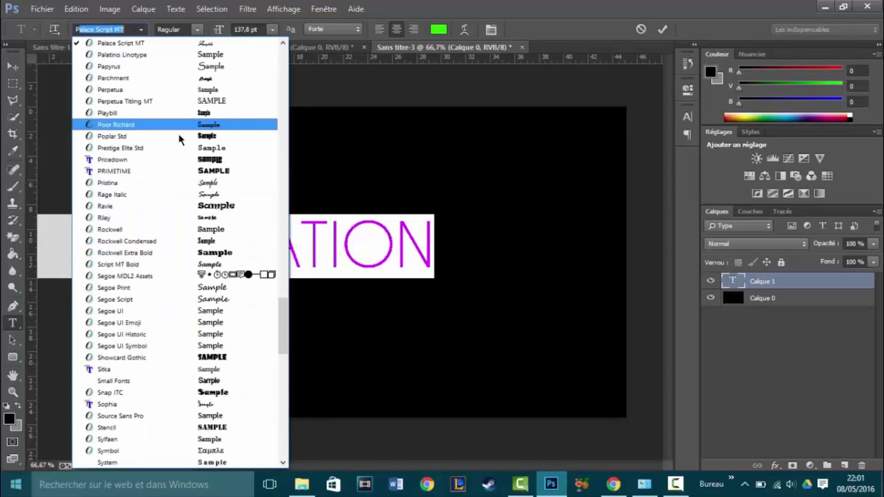
click(184, 161)
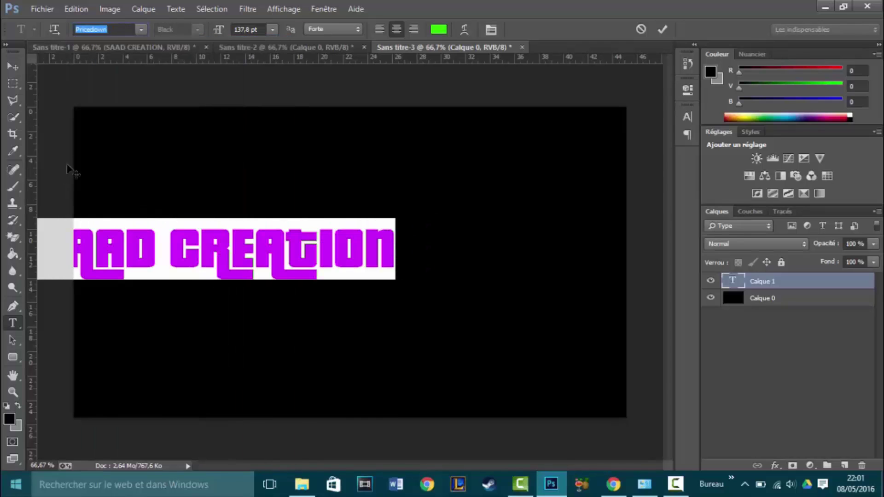
- Enlarge the SAAD CREATION text to 182.8 pt and move it to the middle of the canvas
click(13, 66)
drag(160, 232, 284, 269)
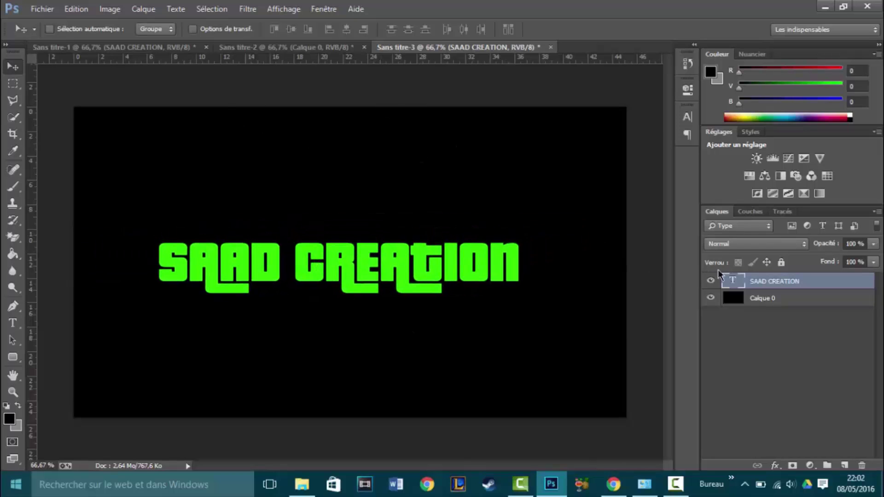
double_click(733, 281)
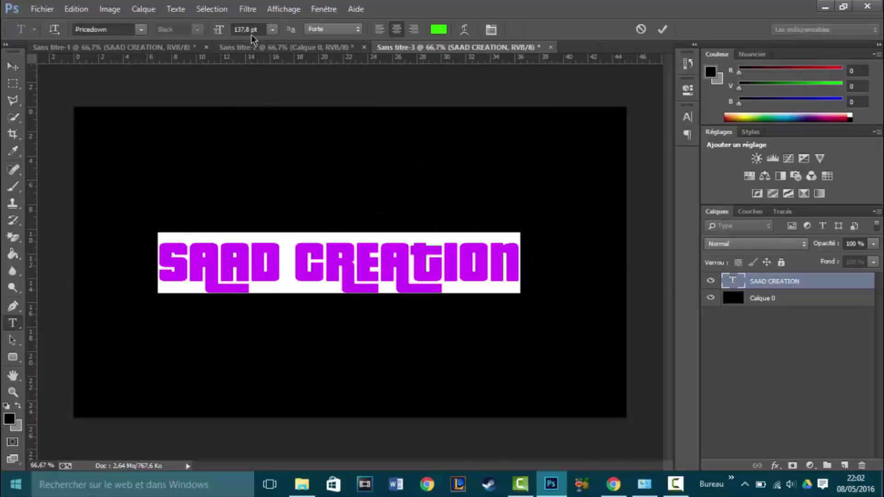
drag(221, 35, 242, 35)
click(663, 28)
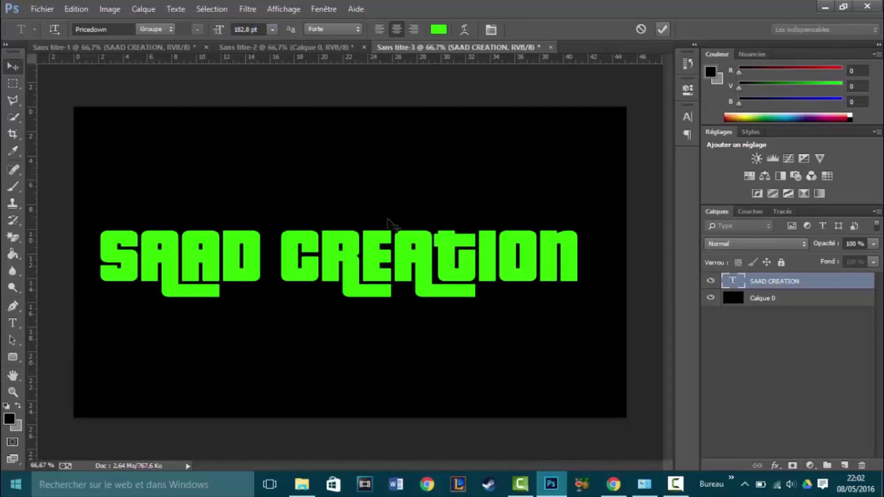
key(v)
drag(328, 269, 352, 273)
- Save the image to the desktop (Bureau) as "SAAD VF" in JPEG format, accepting the JPEG options
click(50, 7)
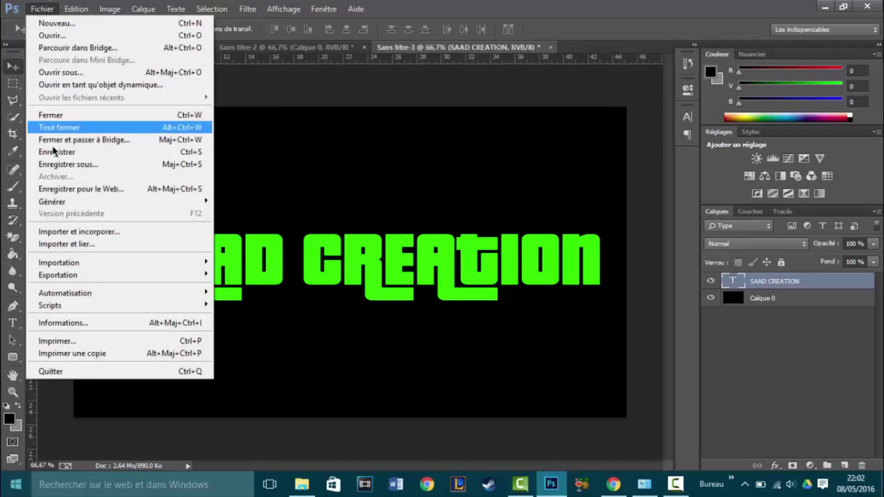
click(69, 164)
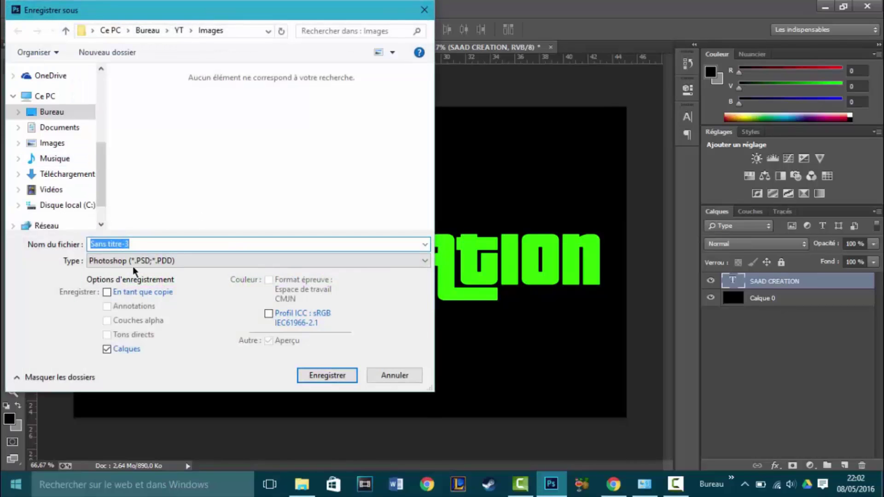
click(134, 266)
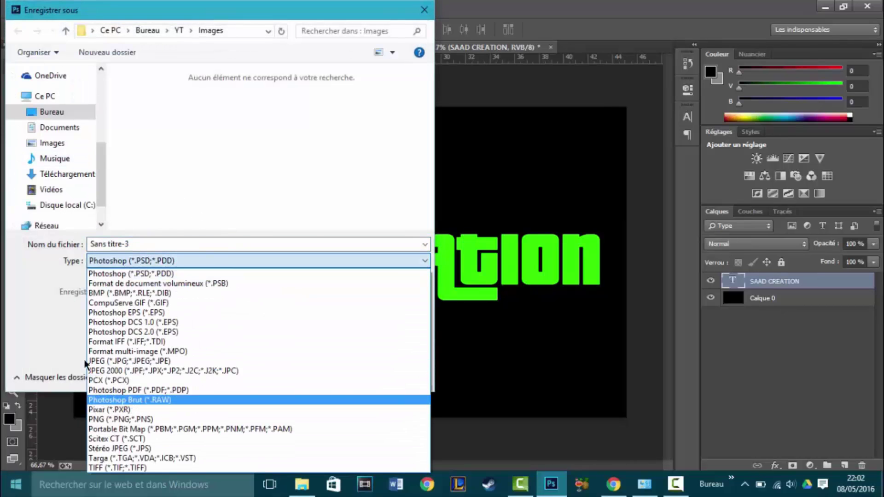
click(136, 364)
click(152, 243)
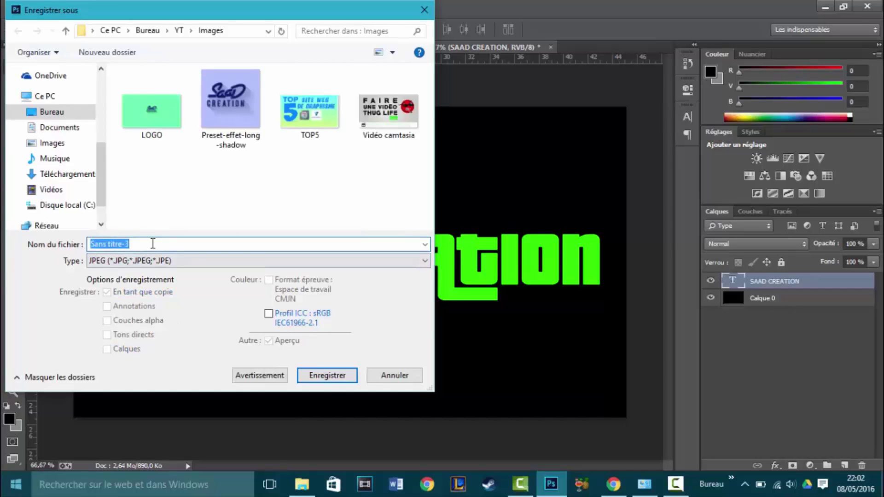
text(SAAD VF)
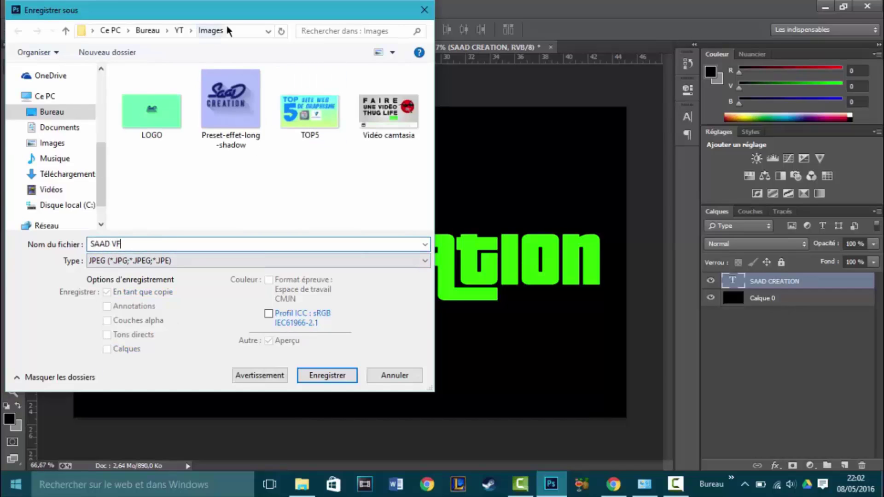
click(148, 30)
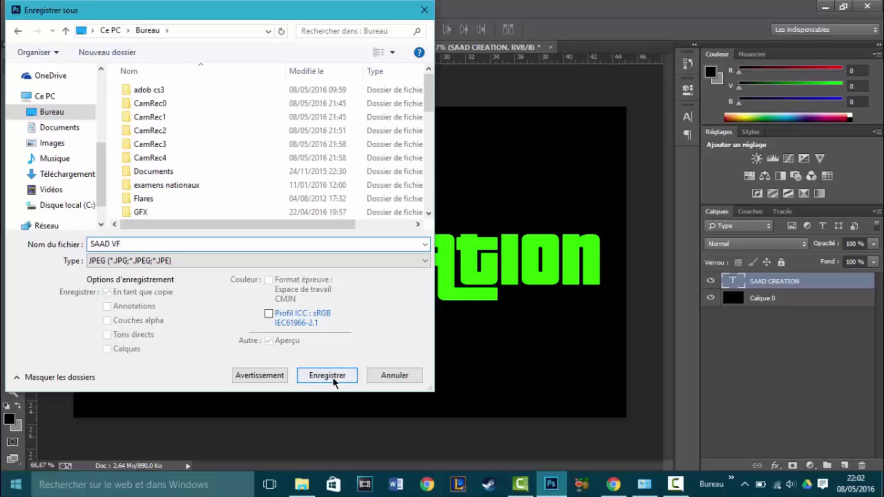
click(336, 375)
click(514, 120)
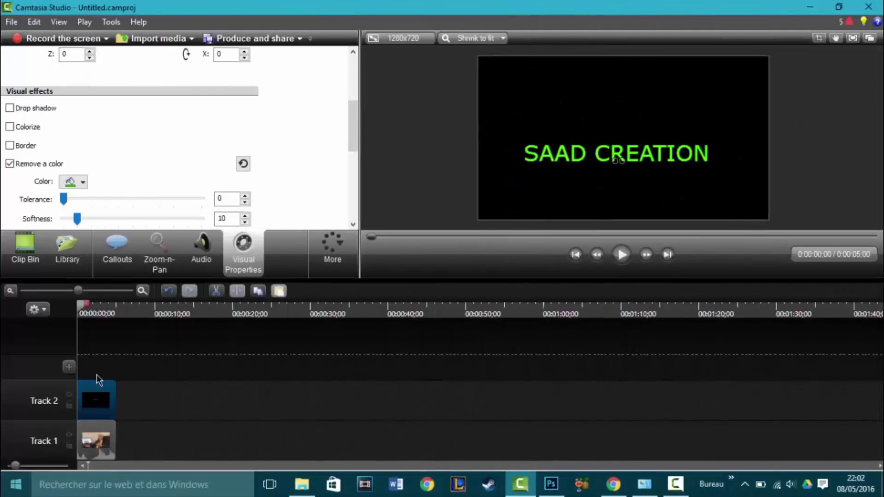
- In Camtasia Studio, delete the text image from Track 2 and stretch the Track 1 video to fill the full canvas width
key(Delete)
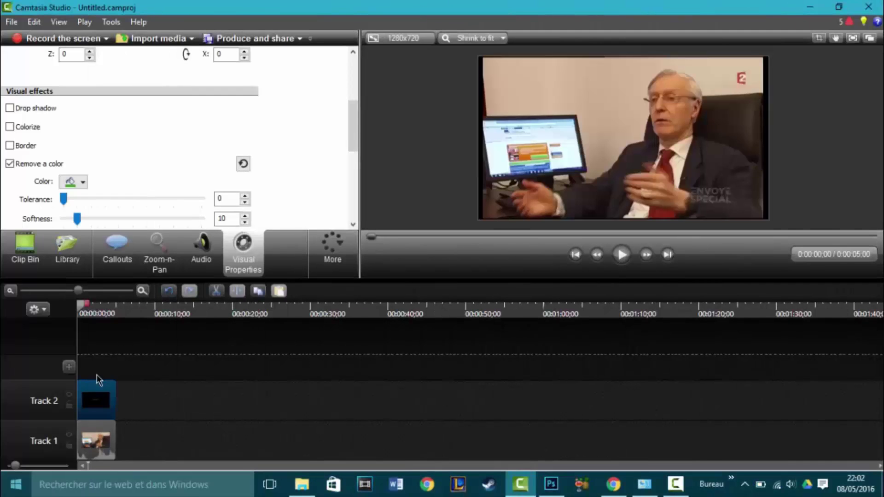
mouse_move(83, 309)
mouse_down()
mouse_move(119, 310)
mouse_move(79, 315)
mouse_up()
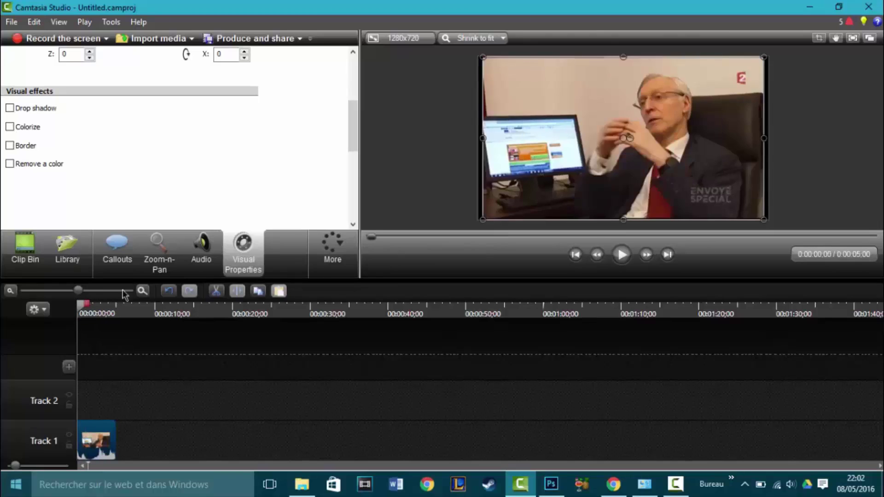
drag(482, 138, 478, 138)
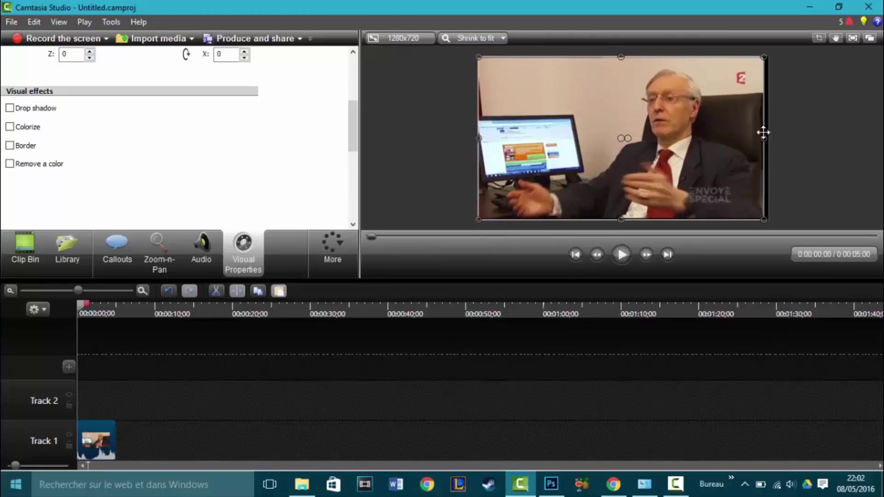
drag(763, 133, 767, 140)
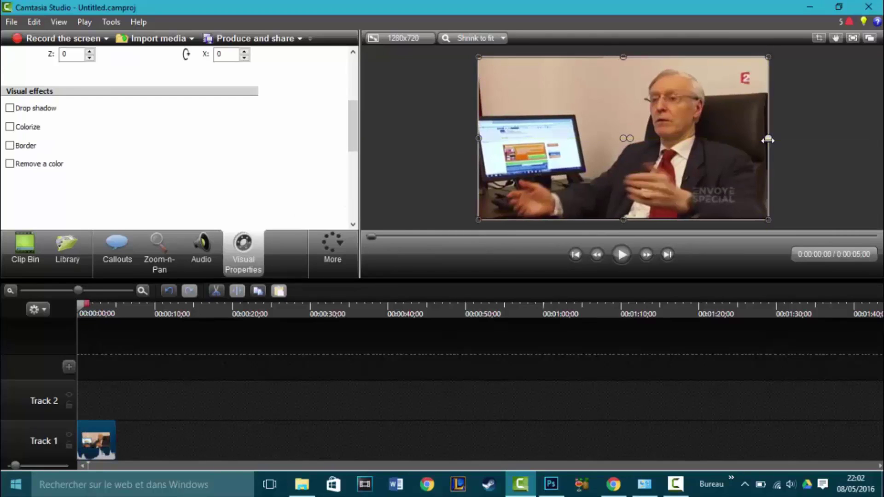
- Import the SAAD VF image from the desktop and place it at the start of Track 2, above the video
click(267, 389)
click(156, 38)
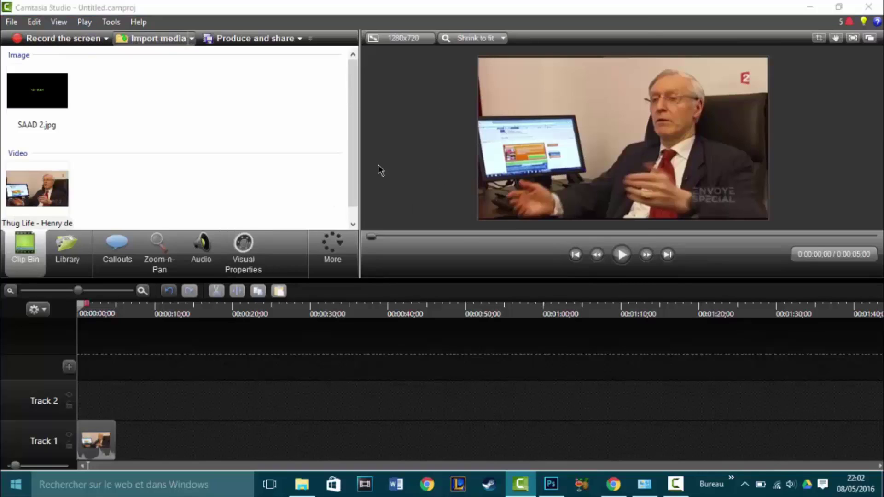
scroll(234, 216, down, 8)
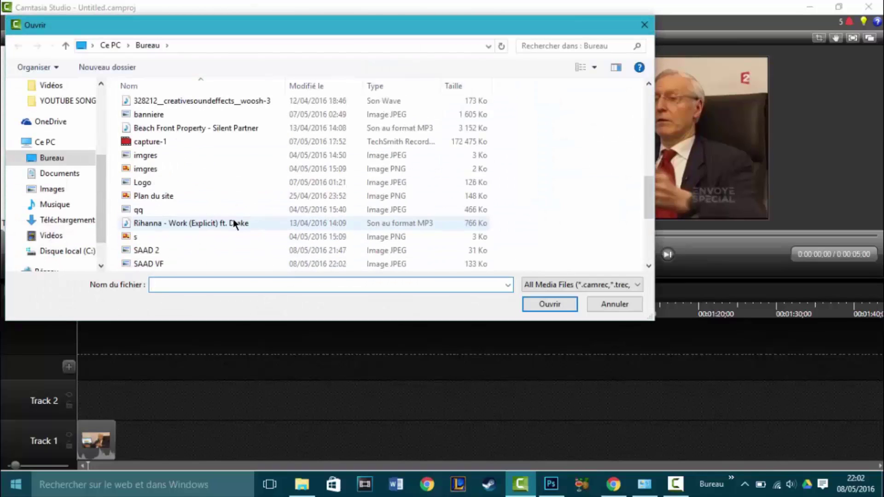
scroll(232, 219, down, 1)
scroll(225, 224, down, 3)
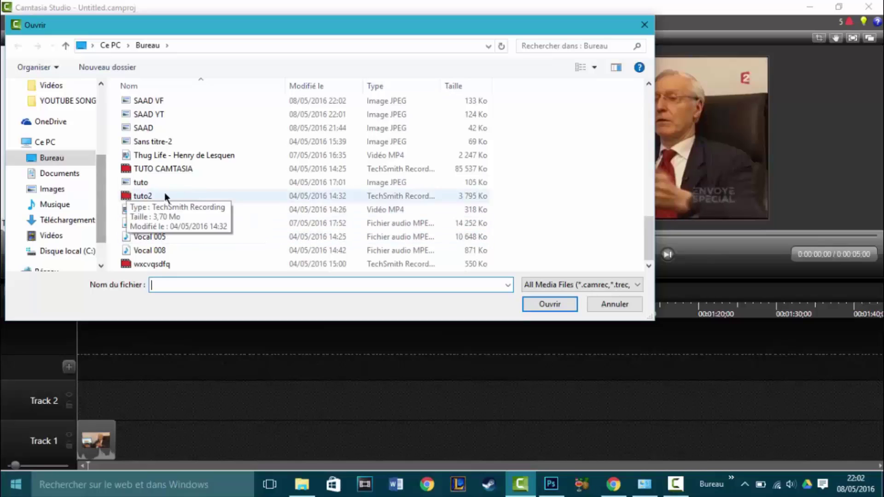
scroll(164, 193, up, 1)
double_click(151, 143)
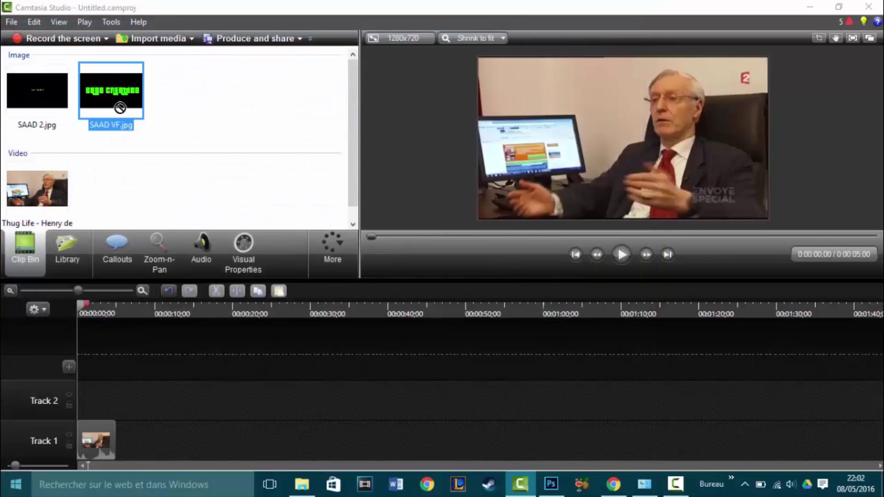
drag(120, 107, 129, 398)
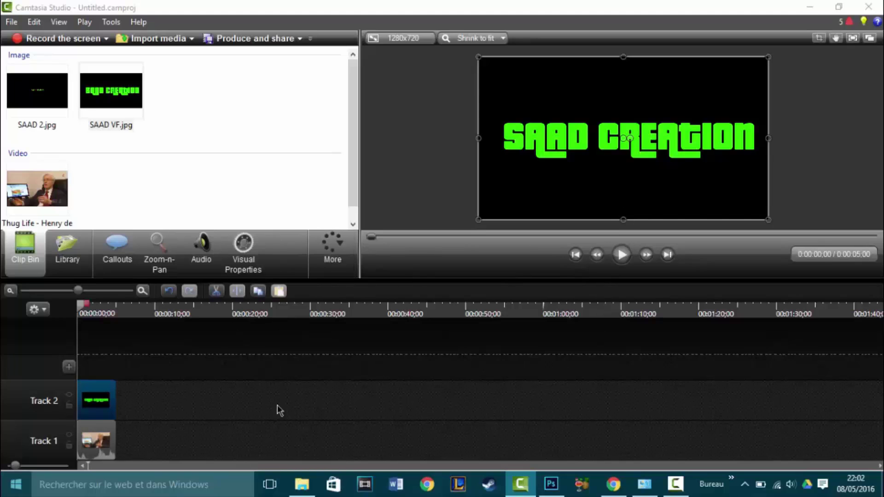
- Enable the Remove a color visual effect for the SAAD VF image on Track 2
click(331, 243)
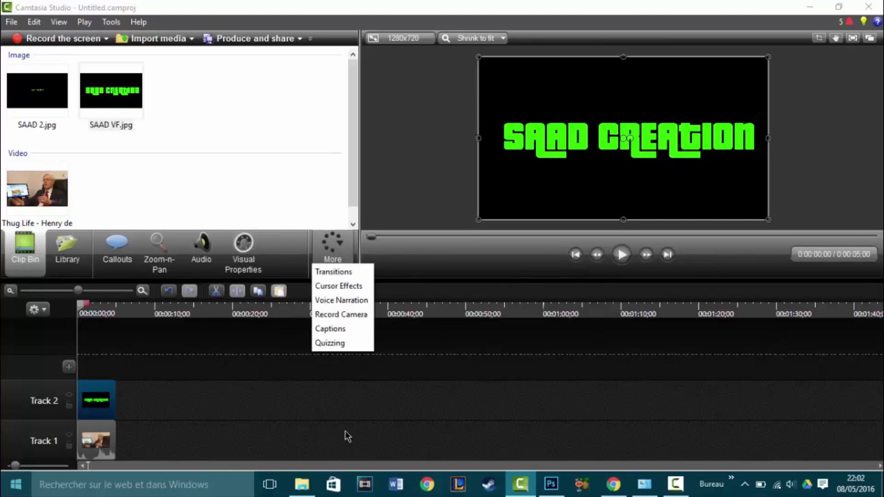
click(237, 251)
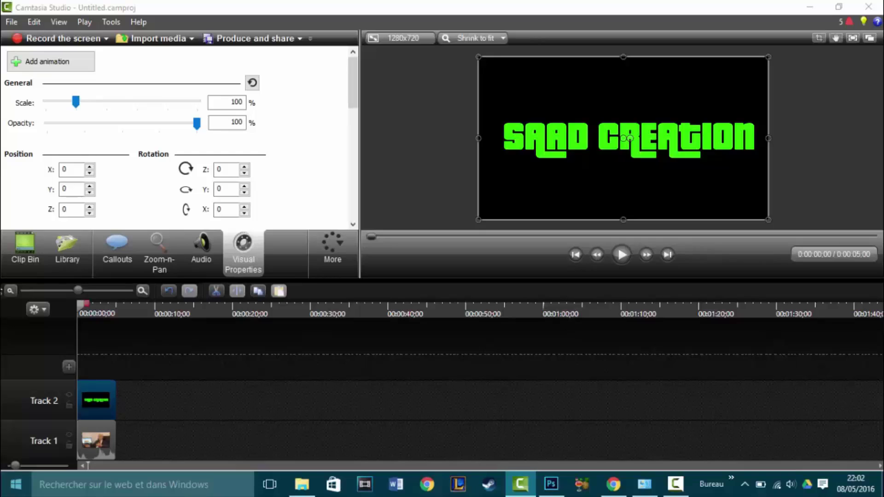
scroll(358, 111, down, 3)
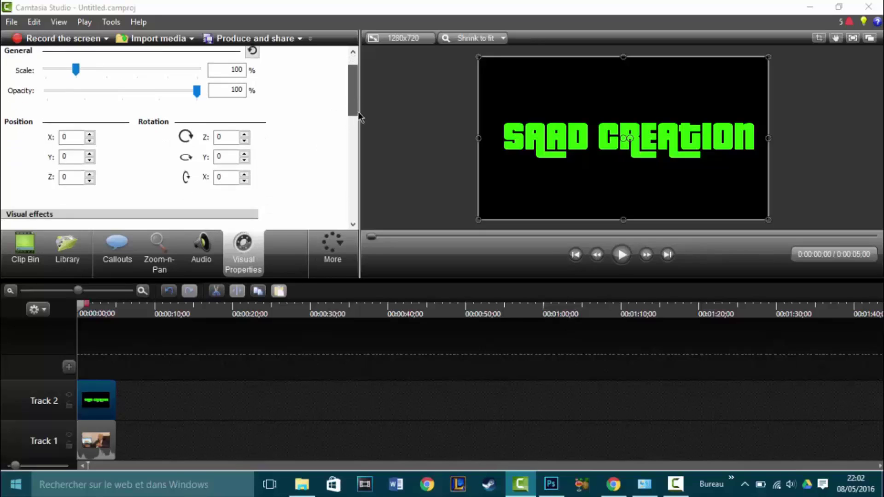
scroll(357, 109, up, 2)
scroll(362, 109, up, 1)
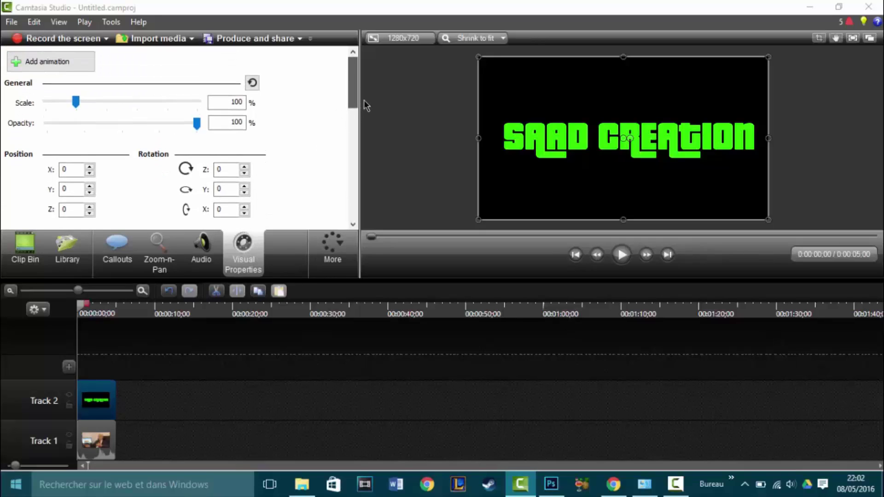
drag(362, 109, 348, 147)
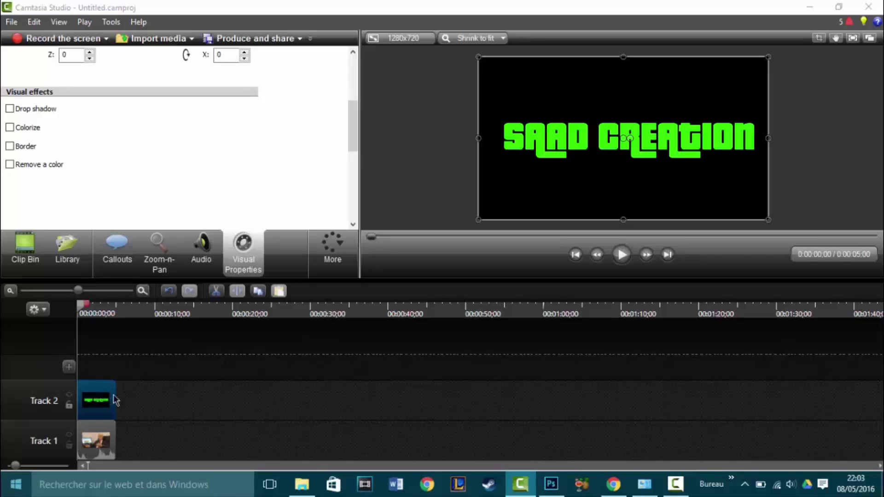
click(10, 165)
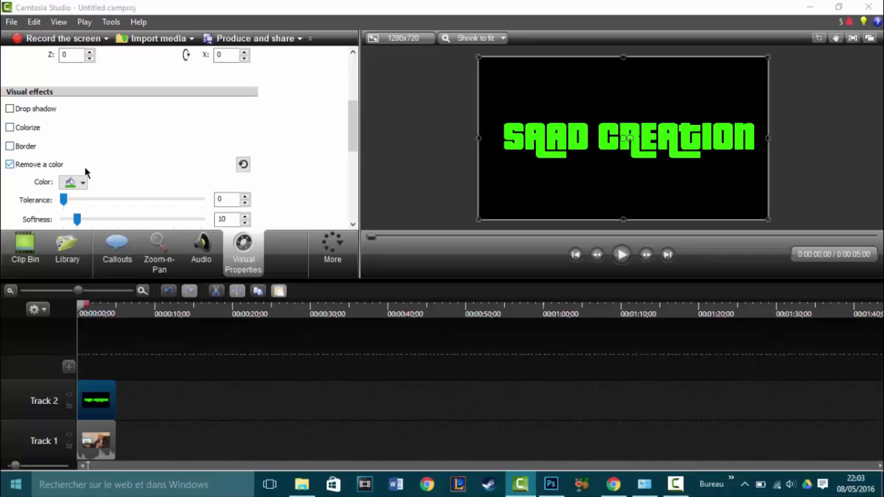
- Sample the green of the SAAD CREATION text in the preview as the color to remove
click(69, 182)
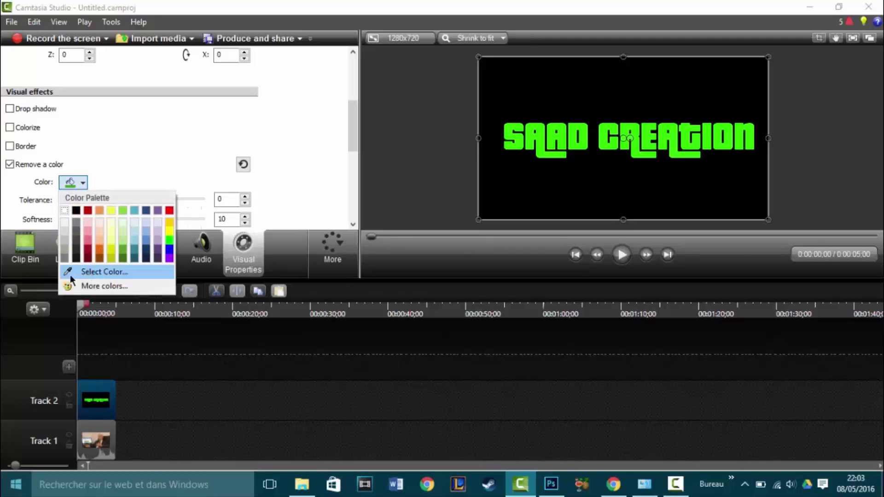
click(79, 182)
click(85, 183)
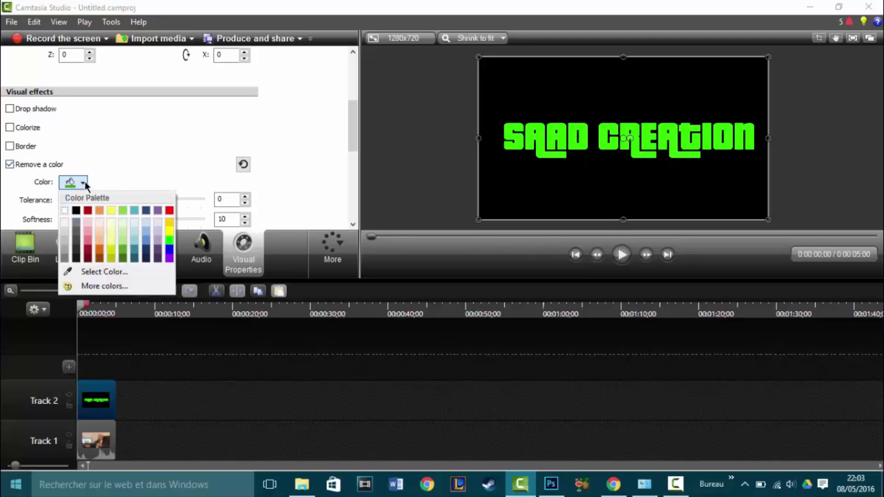
click(74, 272)
click(612, 127)
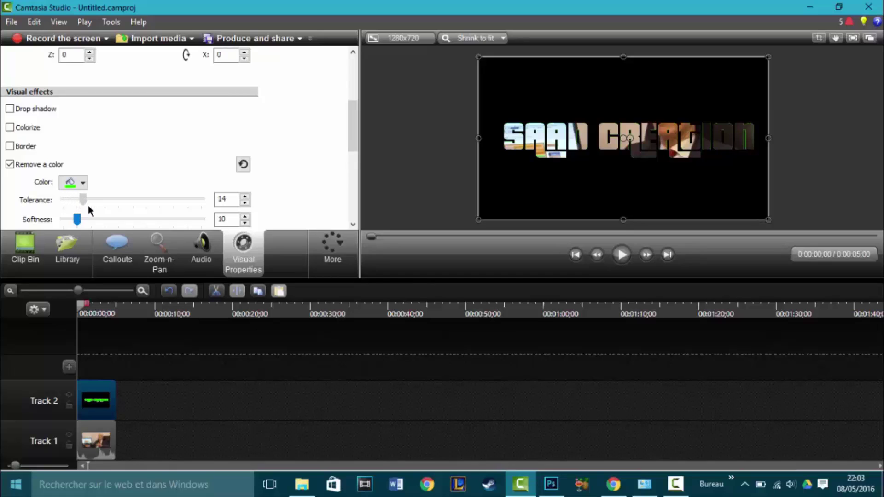
- Set the color removal's tolerance to 59 and softness to 13 for the Track 2 image, then deselect it
mouse_move(149, 215)
mouse_down()
mouse_move(187, 216)
mouse_move(148, 219)
mouse_up()
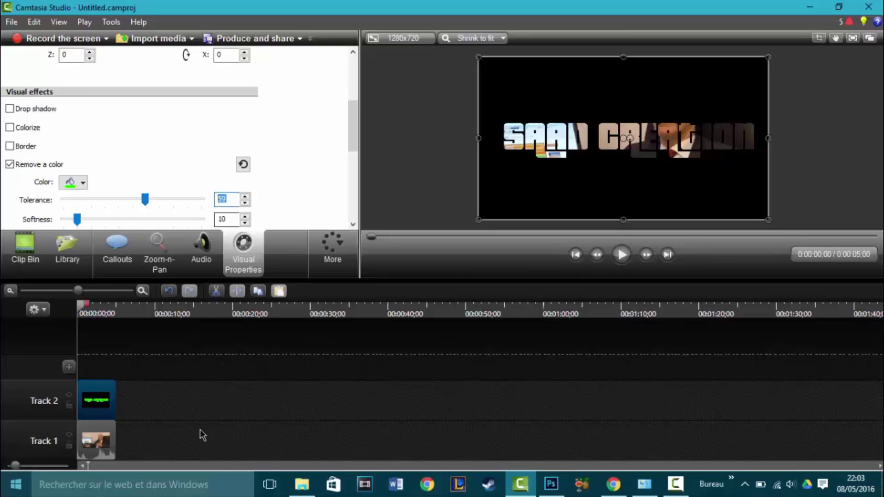
click(161, 416)
click(96, 400)
mouse_move(79, 218)
mouse_down()
mouse_move(157, 219)
mouse_move(84, 219)
mouse_up()
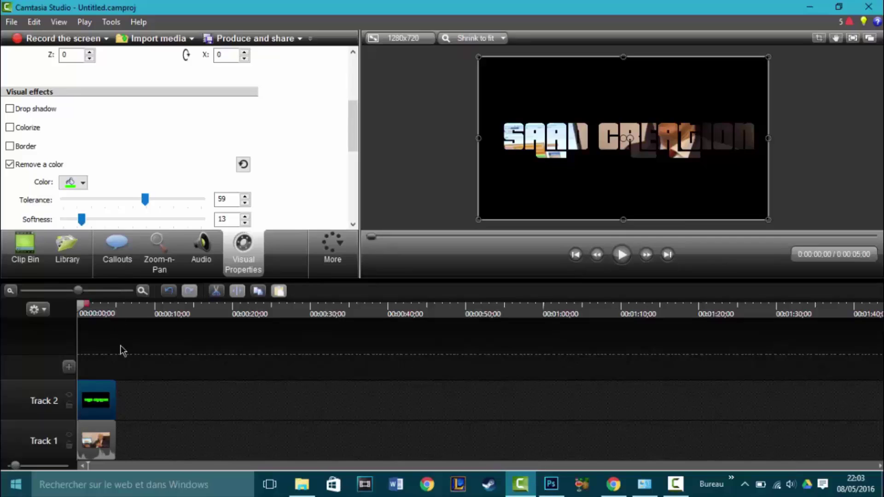
click(162, 371)
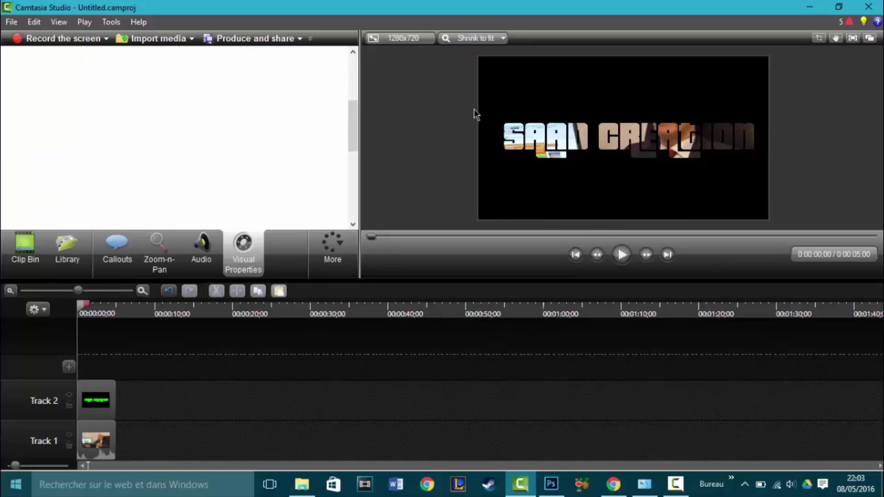
- Delete the video clip from Track 1
mouse_move(82, 306)
mouse_down()
mouse_move(103, 311)
mouse_move(76, 310)
mouse_up()
click(96, 441)
key(Delete)
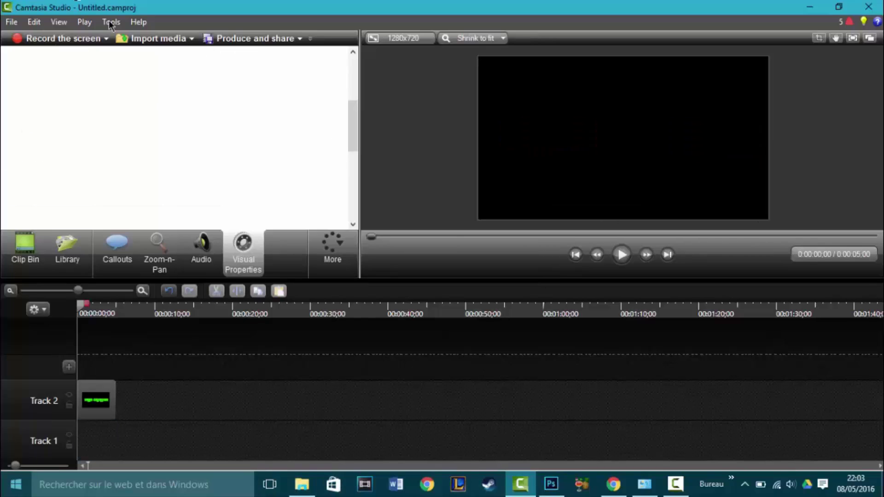
- Import image 13 from the desktop's Wallpaper folder and place it at the start of Track 1, beneath the text image
click(170, 39)
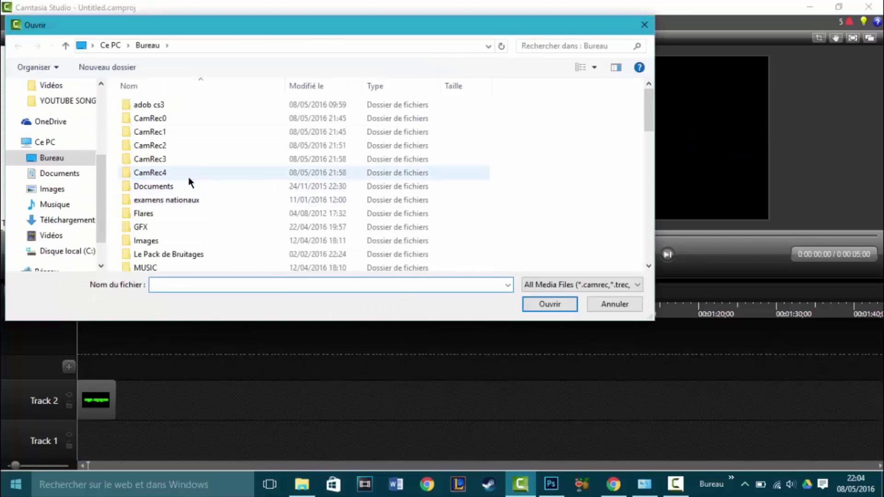
scroll(275, 207, down, 5)
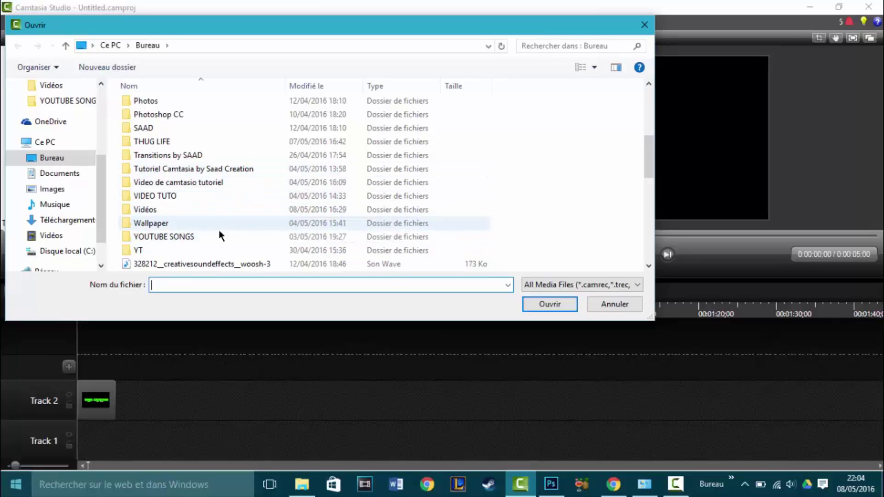
scroll(218, 216, up, 2)
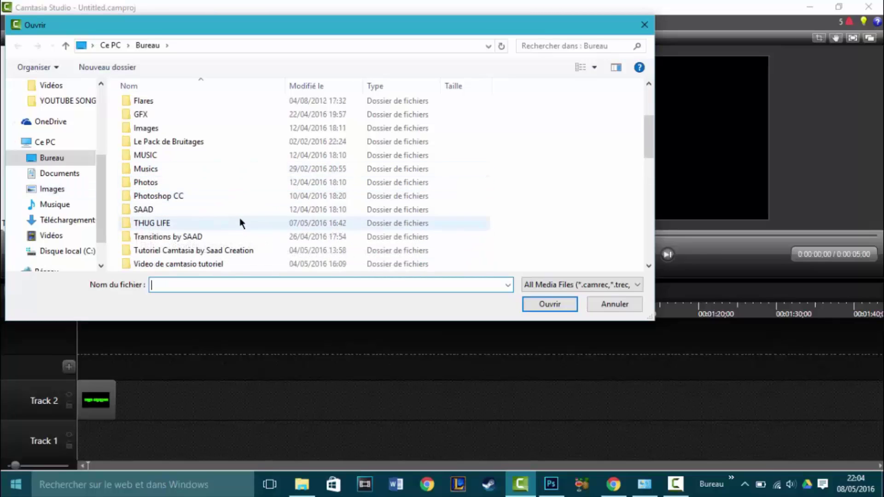
scroll(244, 237, up, 2)
scroll(216, 131, up, 1)
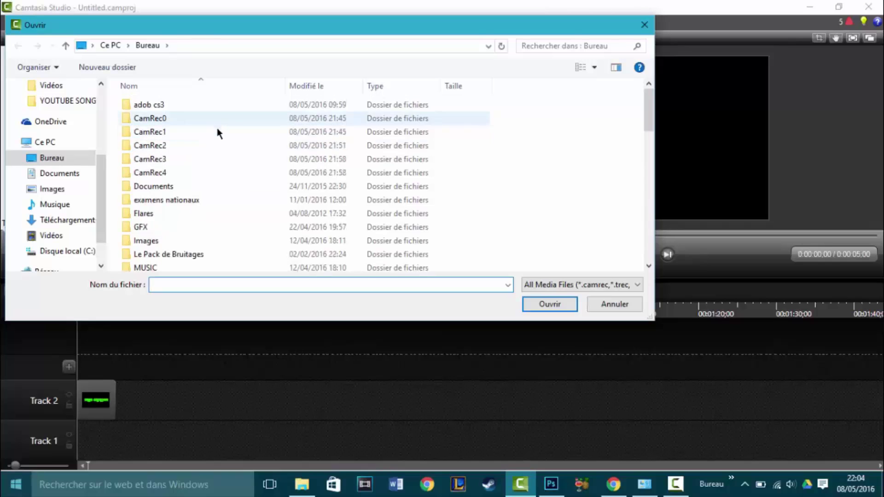
scroll(216, 131, down, 1)
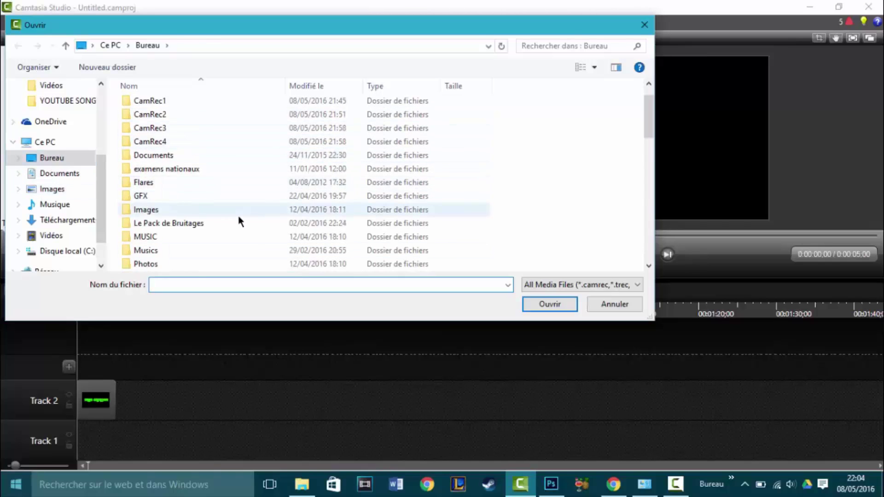
scroll(230, 221, down, 5)
double_click(166, 183)
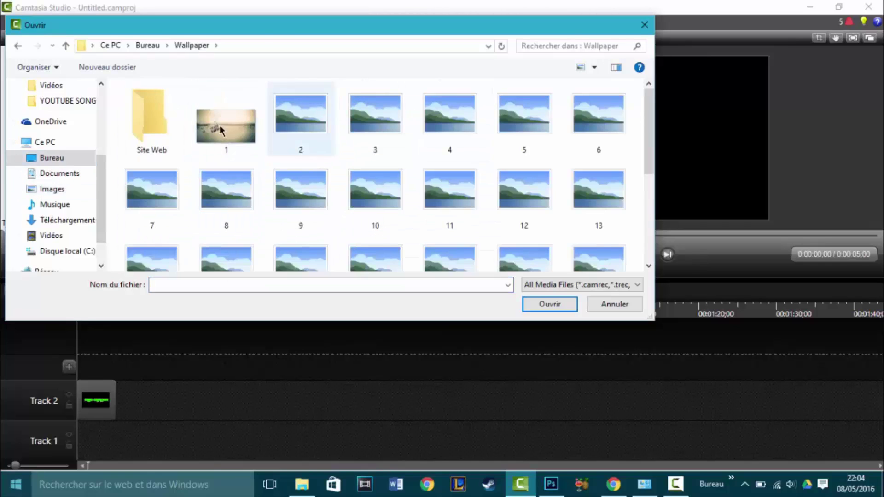
scroll(494, 222, down, 1)
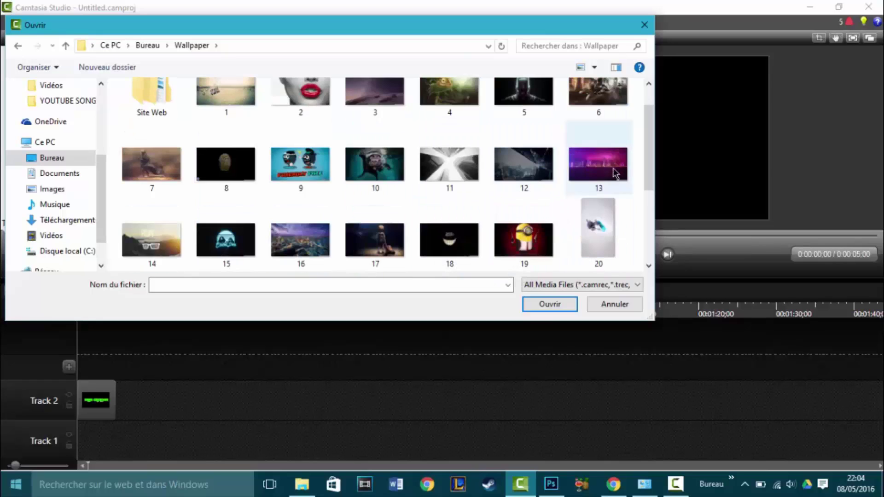
double_click(581, 189)
drag(41, 104, 104, 444)
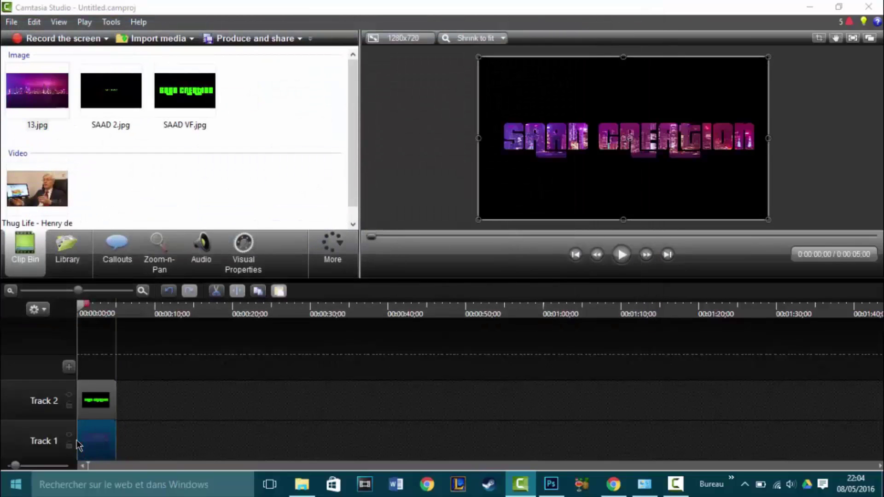
- Play a short preview of the text filled with the wallpaper image, pause it and clear the selection
click(621, 255)
click(621, 254)
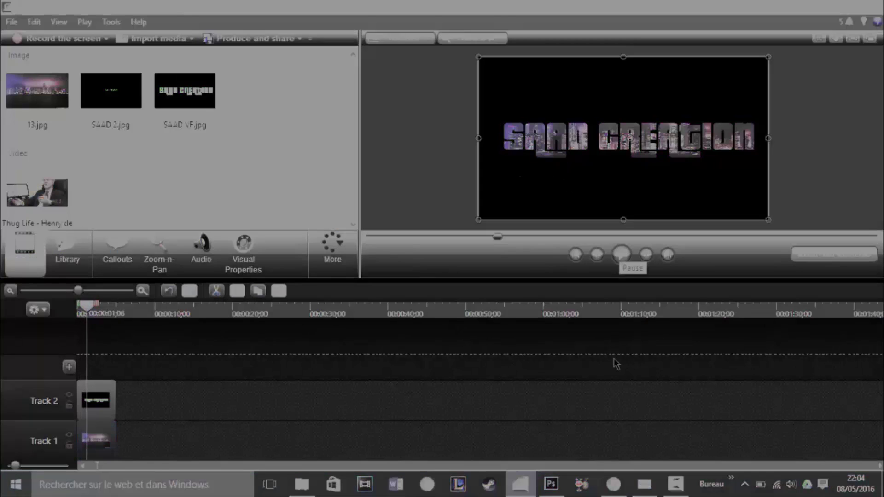
click(617, 364)
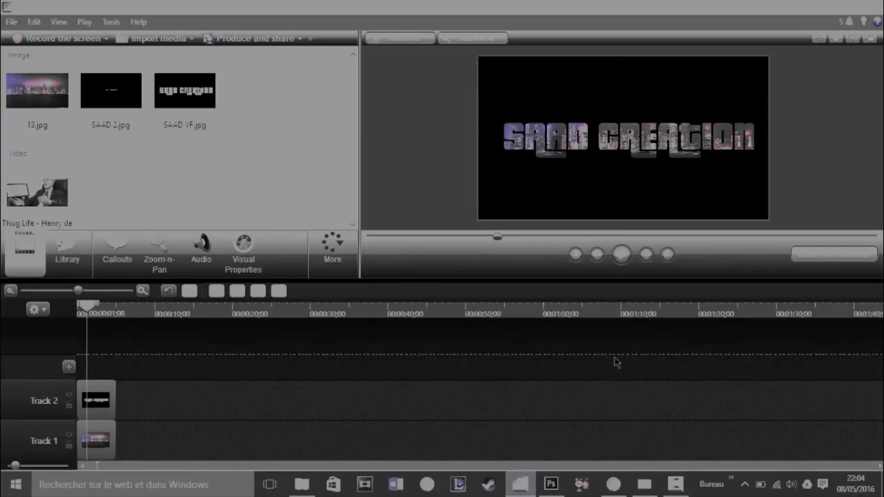